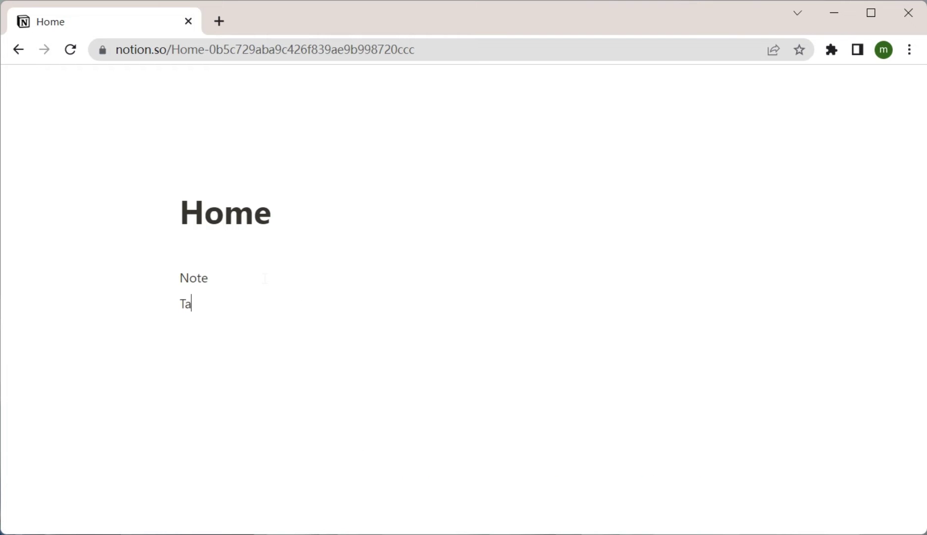
Add a Journal line below Task on the Home page and turn the Note, Task and Journal lines into subpages.
text(Journal)
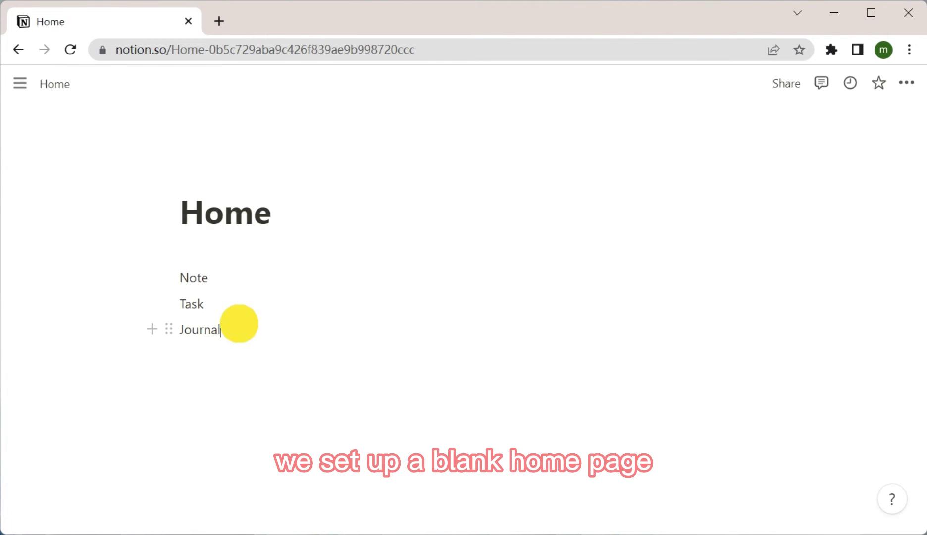
drag(238, 322, 169, 277)
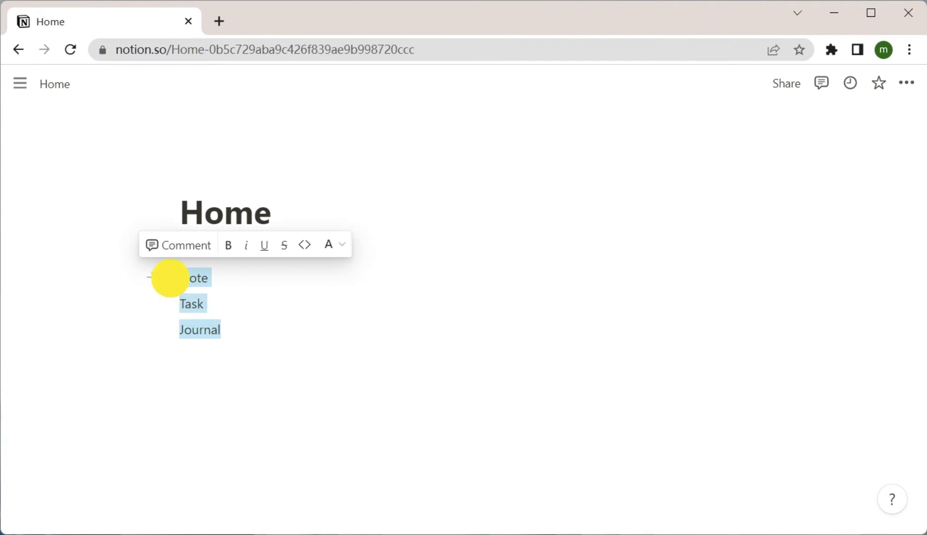
click(169, 278)
mouse_move(365, 245)
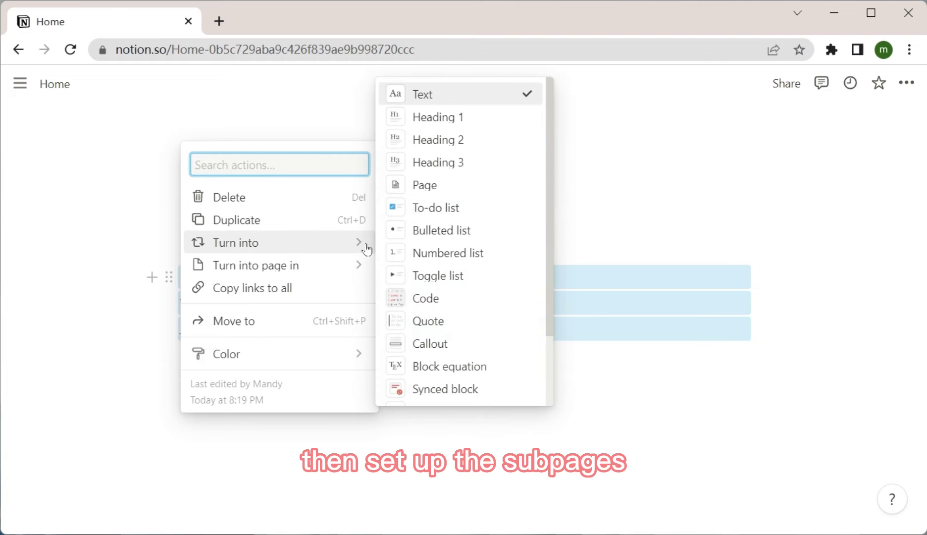
click(466, 183)
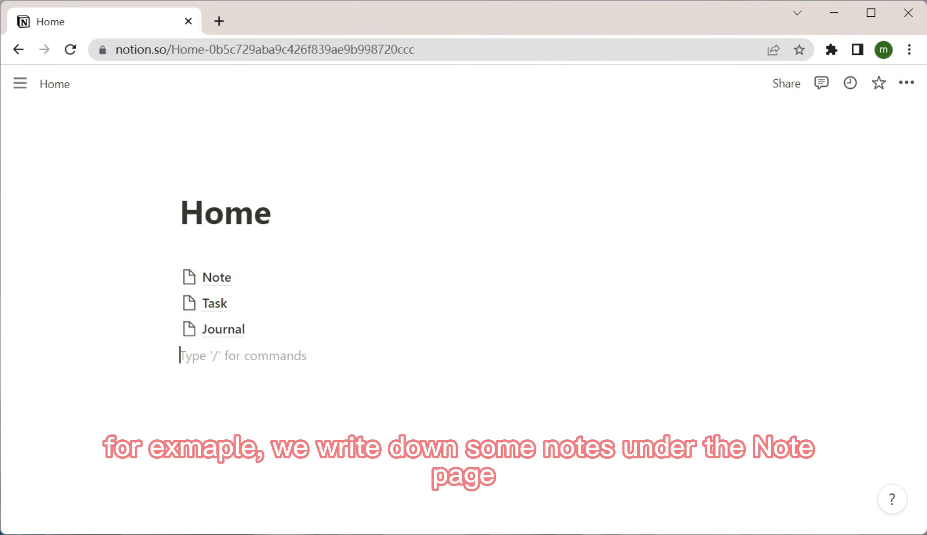
Open the Note subpage as an empty page and enter the lines Note1, Note2 and Note3.
click(227, 275)
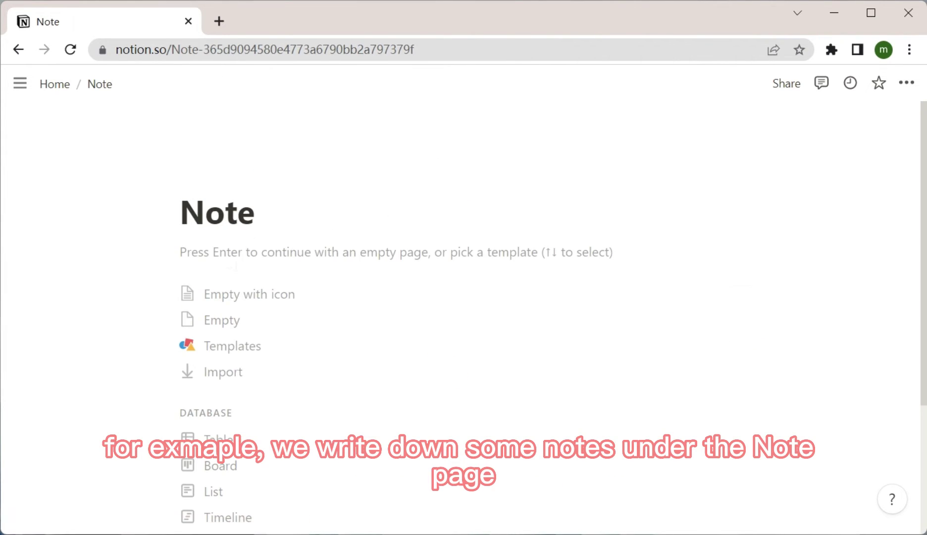
key(Return)
text(Not)
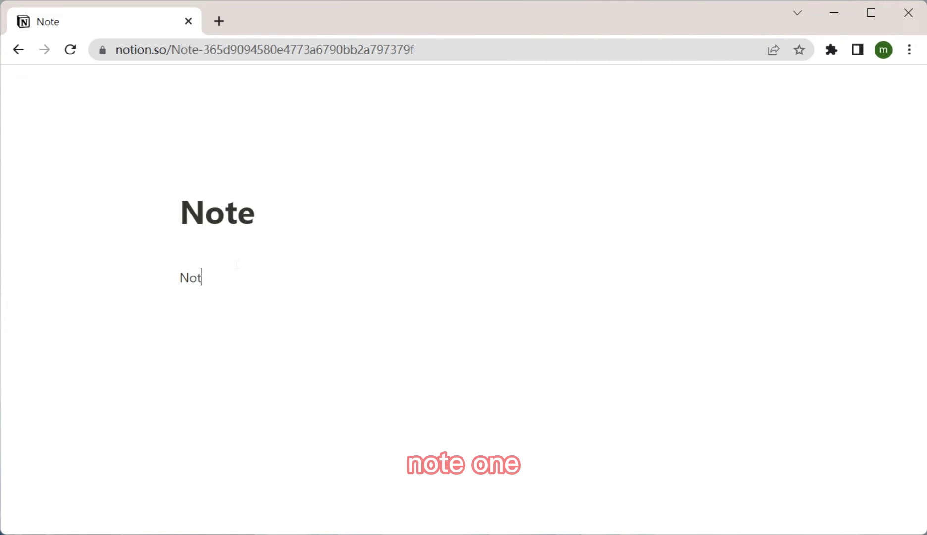
text(e)
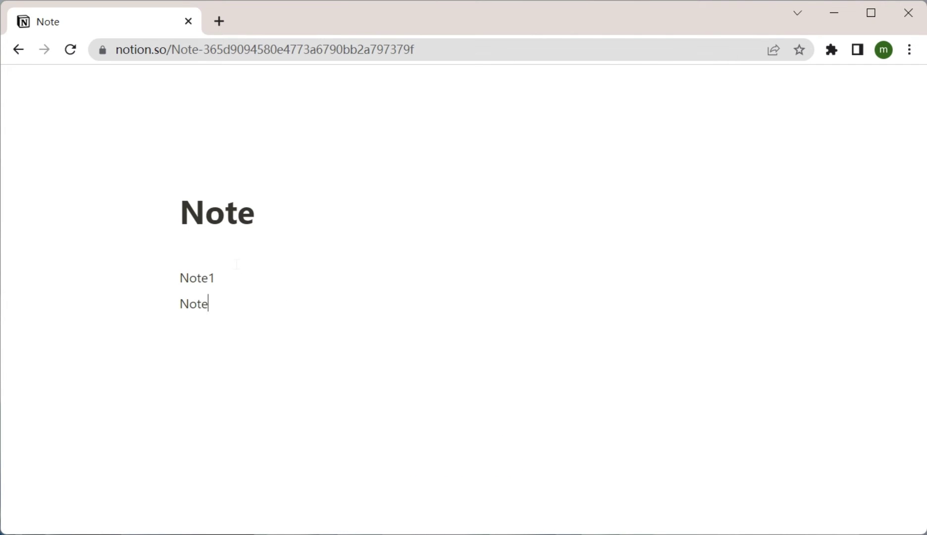
text(2)
key(Return)
text(Note3)
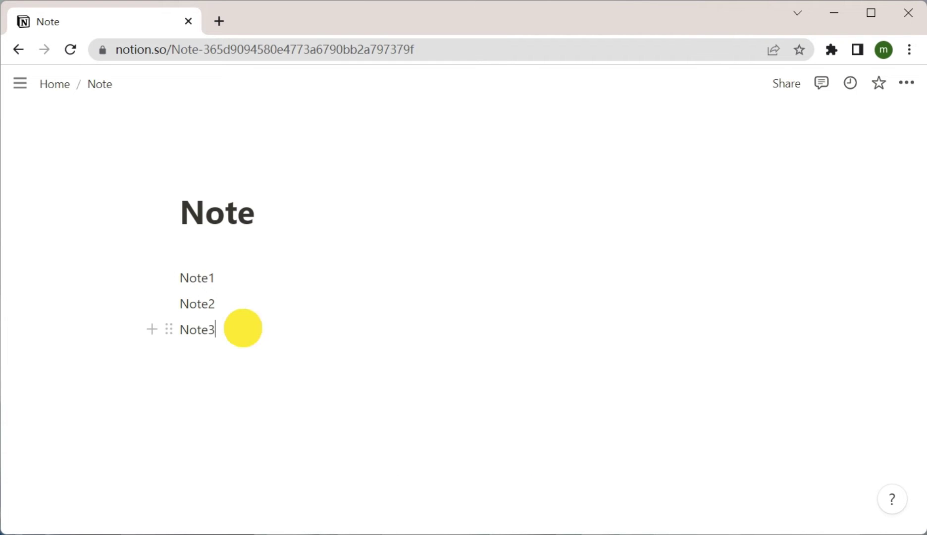
Turn the Note1, Note2 and Note3 lines into subpages of the Note page.
drag(242, 328, 170, 279)
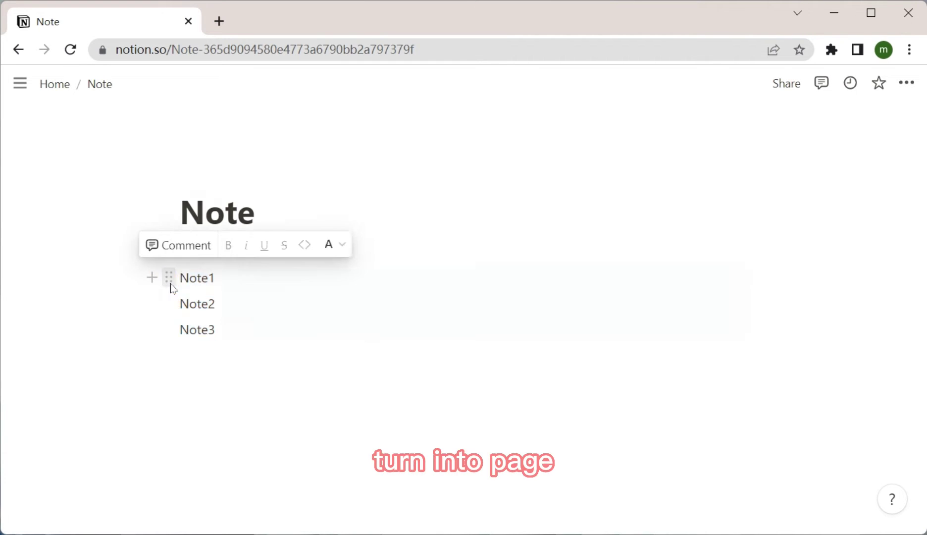
click(169, 278)
mouse_move(272, 246)
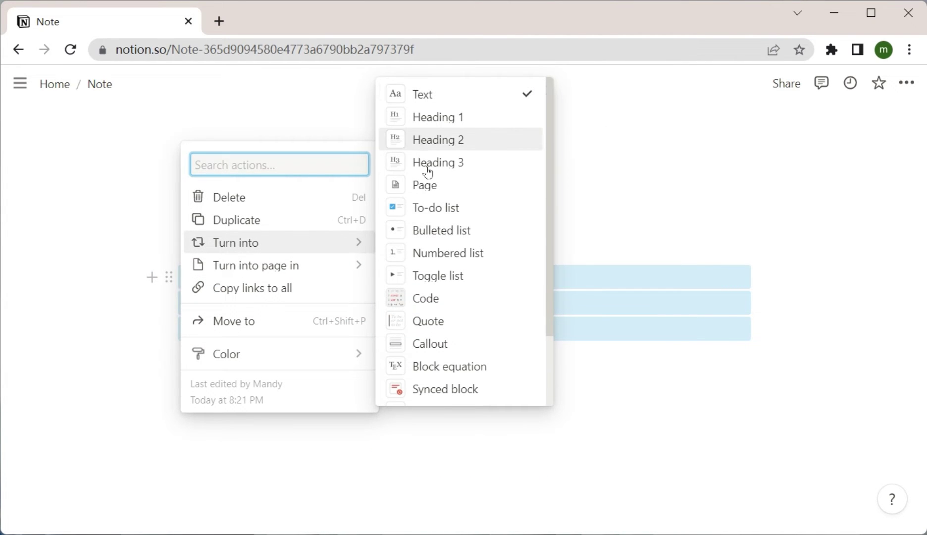
click(427, 185)
click(478, 496)
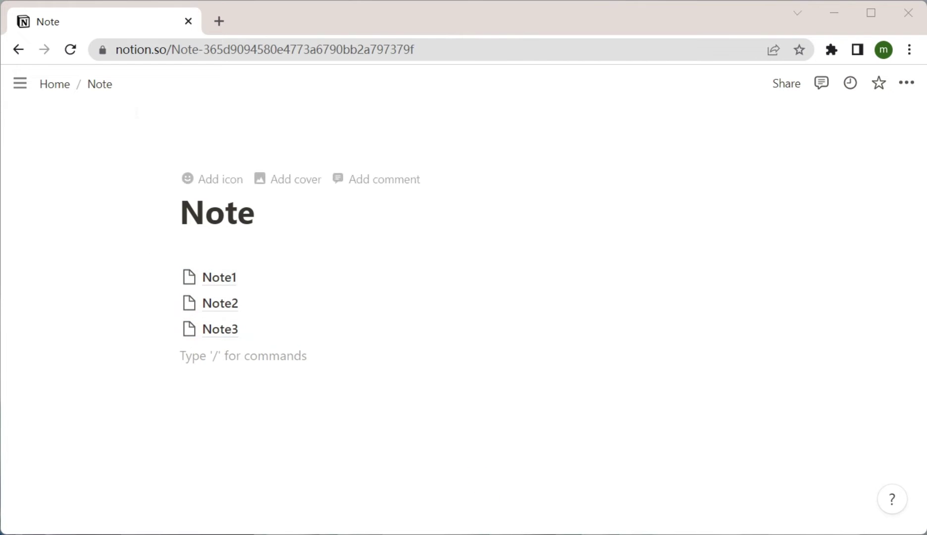
Go through Home to the Task page and create a to-do list with Task 1, Task 2 and Task 3.
click(57, 87)
click(229, 303)
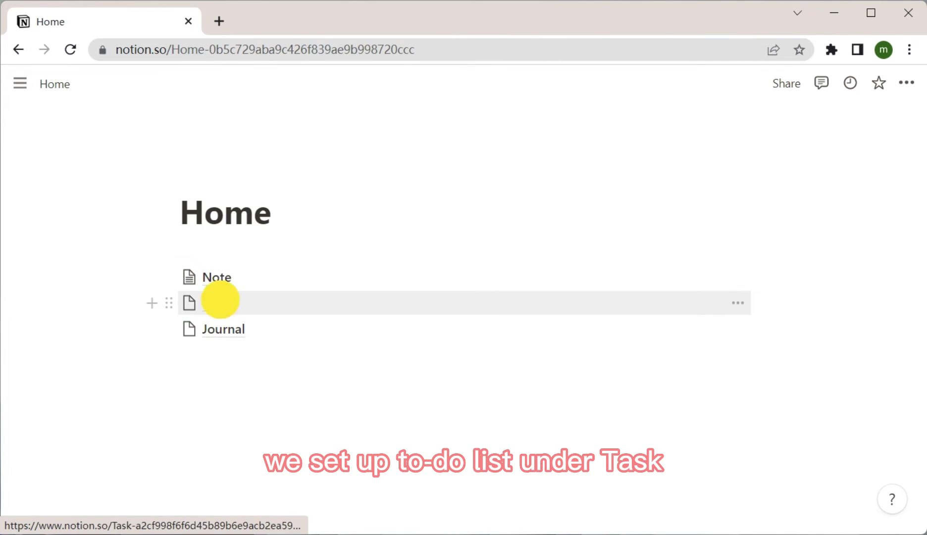
click(263, 259)
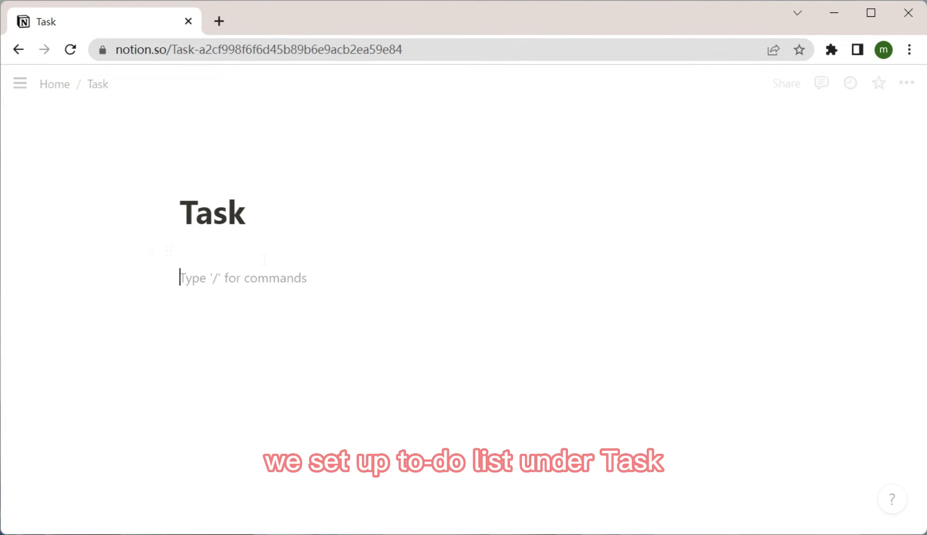
text([])
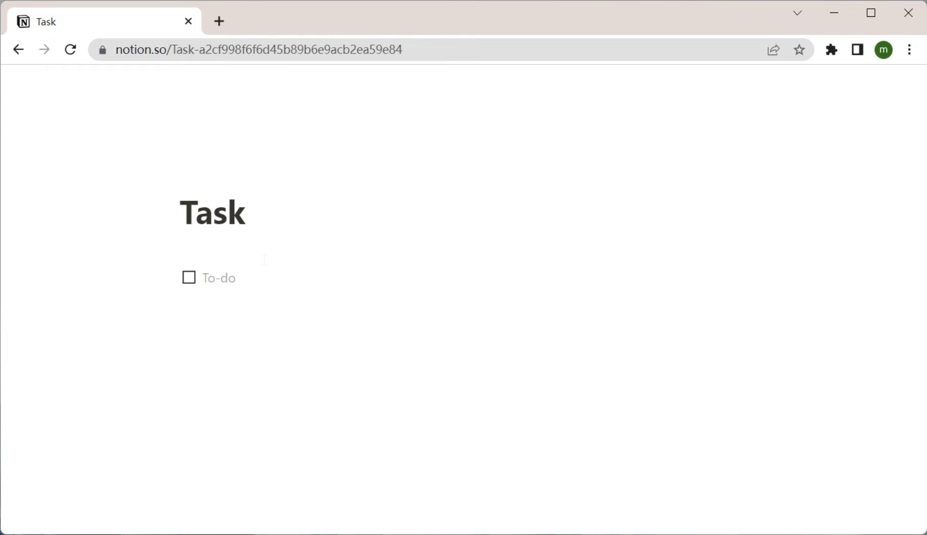
text(Task 1)
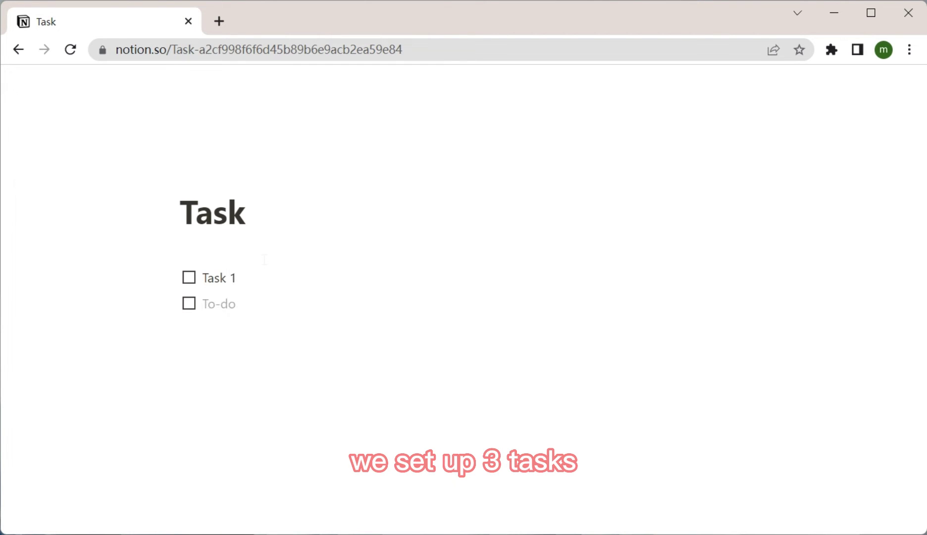
text(Task 2)
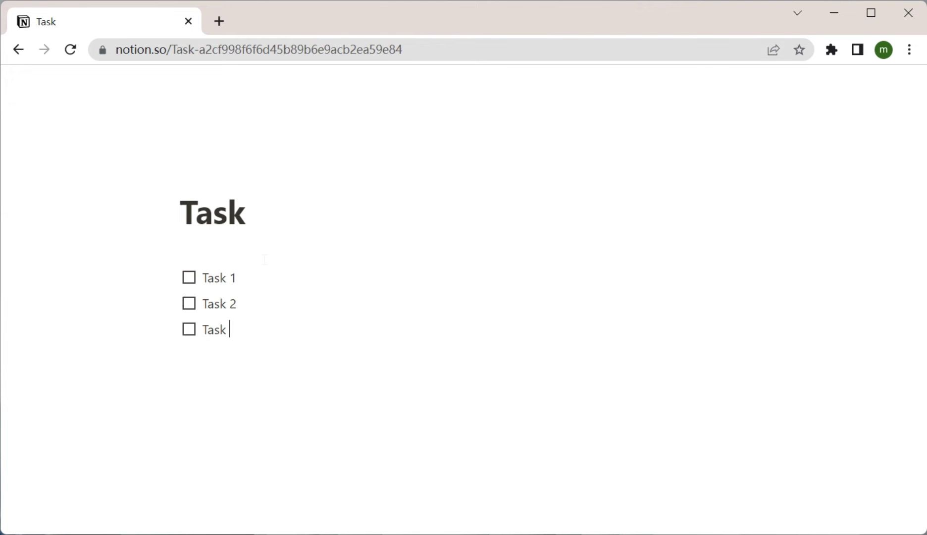
text(3)
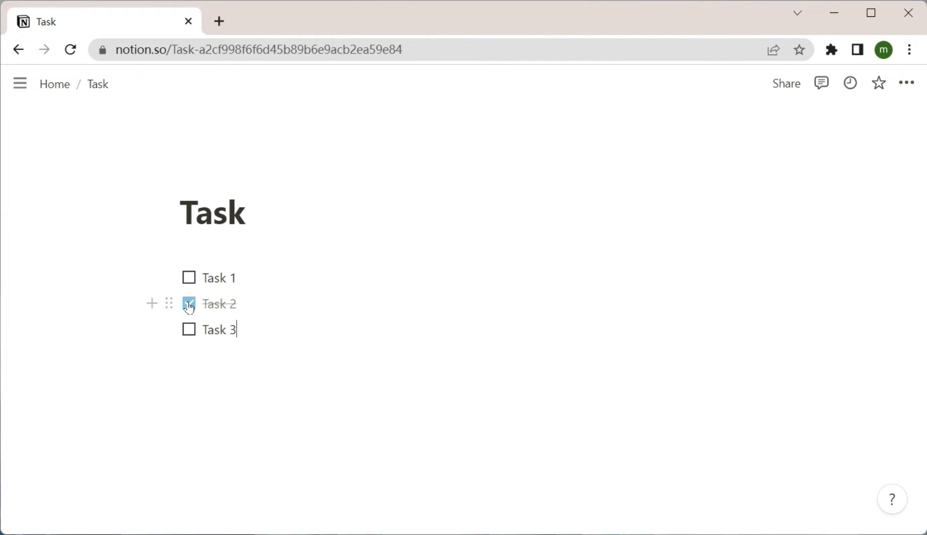
Go through Home to the Journal page and enter the lines 8-1, 8-2 and 8-3.
click(54, 84)
click(232, 329)
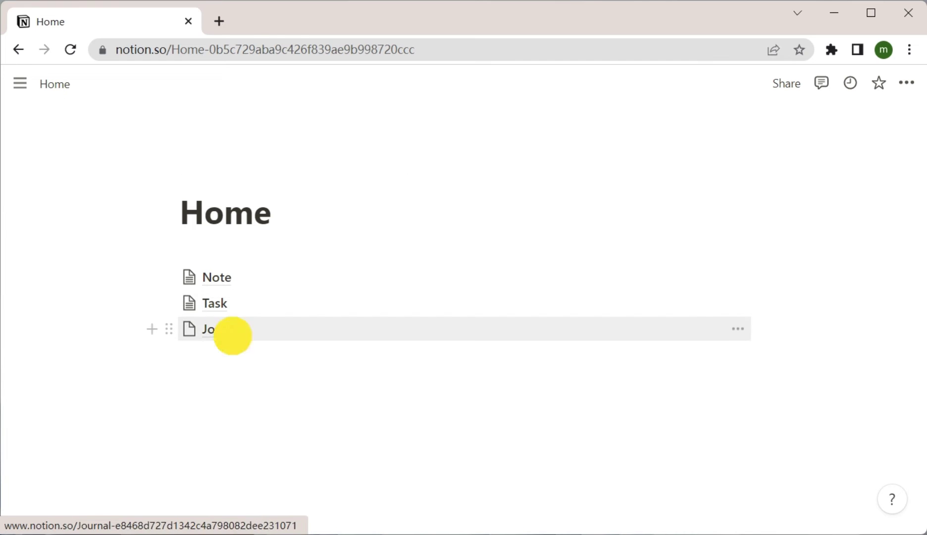
key(Return)
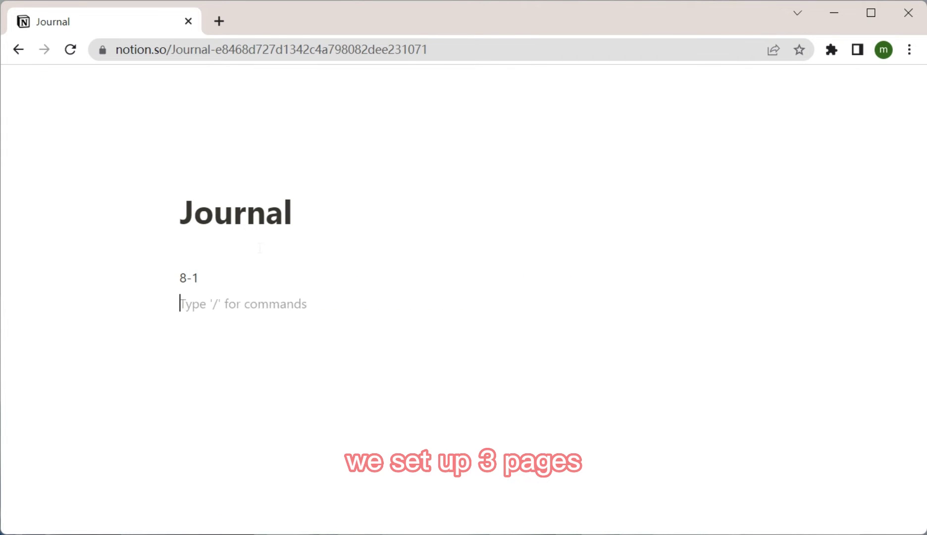
text(8-3)
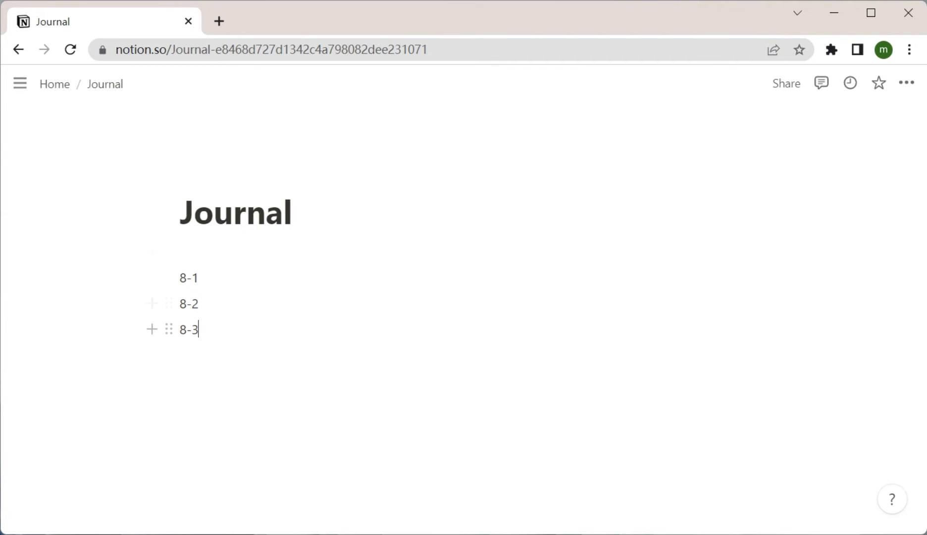
Turn the 8-1, 8-2 and 8-3 lines into subpages of the Journal page.
drag(197, 329, 176, 278)
click(172, 279)
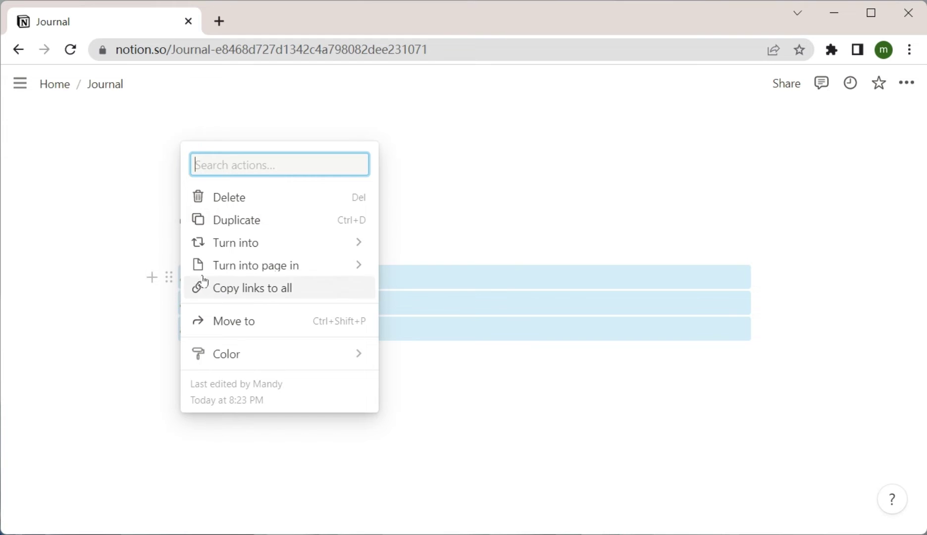
mouse_move(265, 245)
click(445, 188)
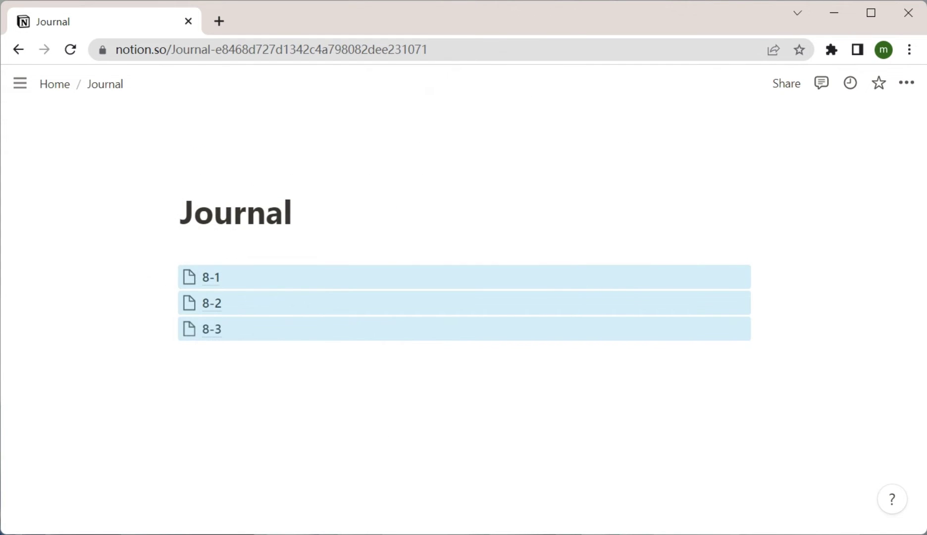
click(181, 355)
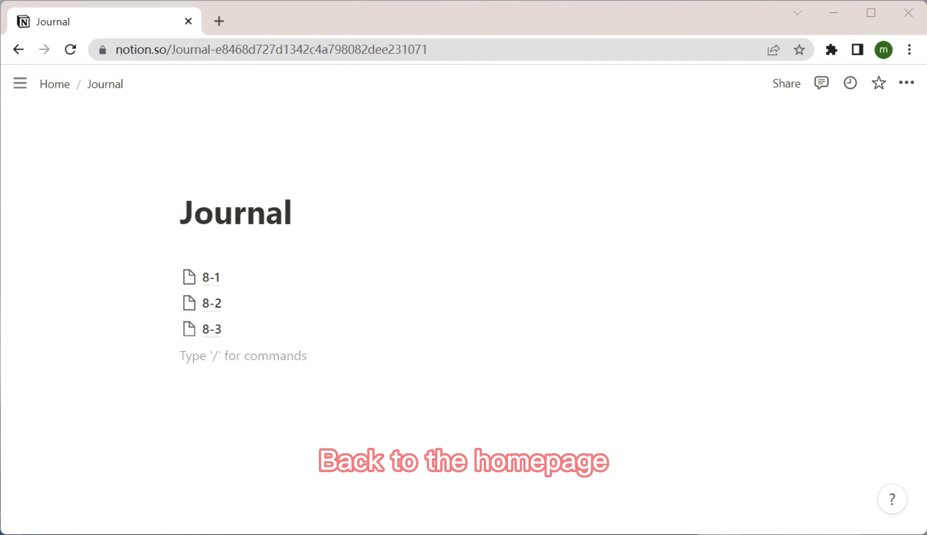
Return to the Home page and add the text line "Home | Note | Task | Journal" above the subpages.
click(54, 86)
click(212, 235)
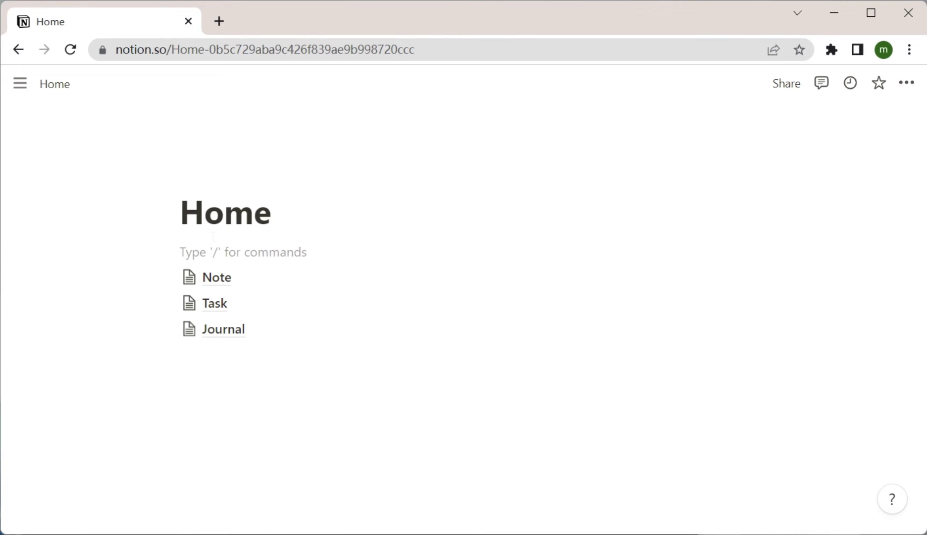
text(Home )
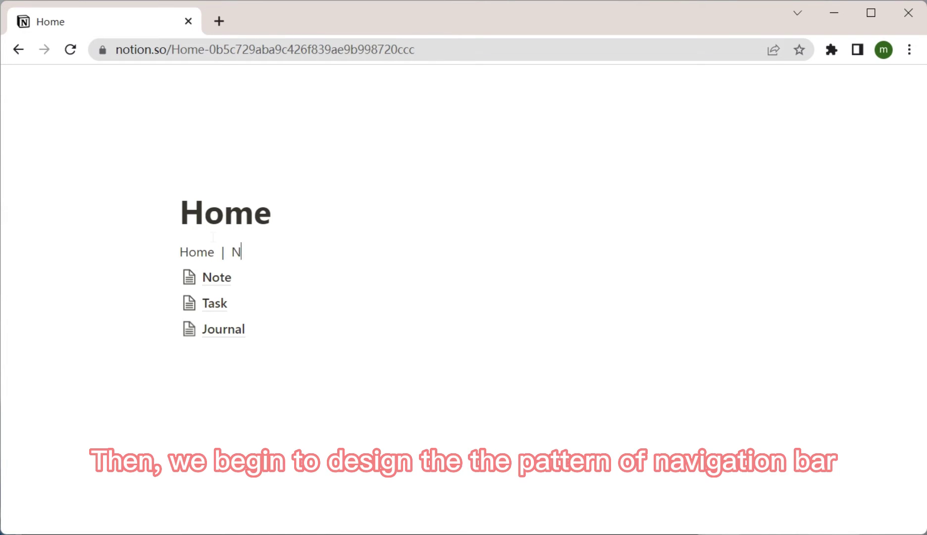
text(| Note | Task | Journal)
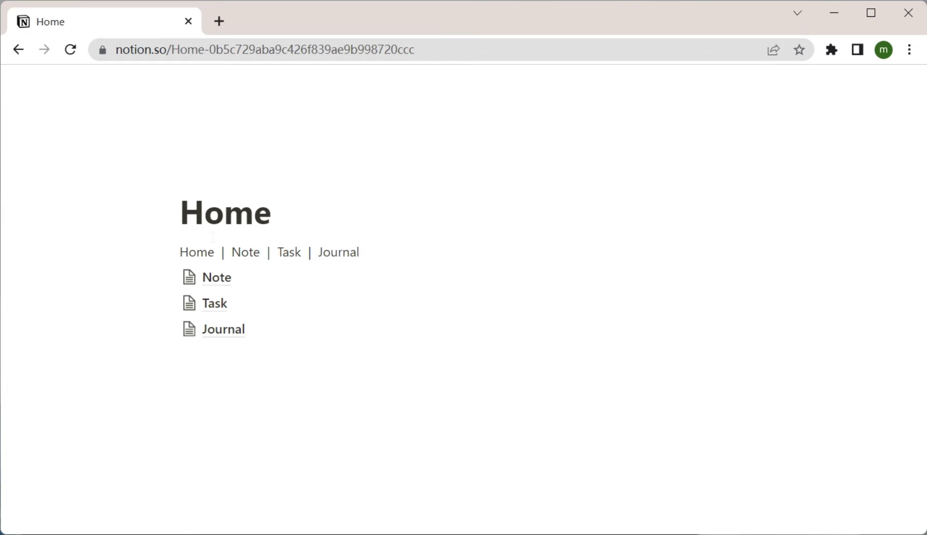
Turn the "Home | Note | Task | Journal" line into a callout block.
click(169, 250)
mouse_move(217, 202)
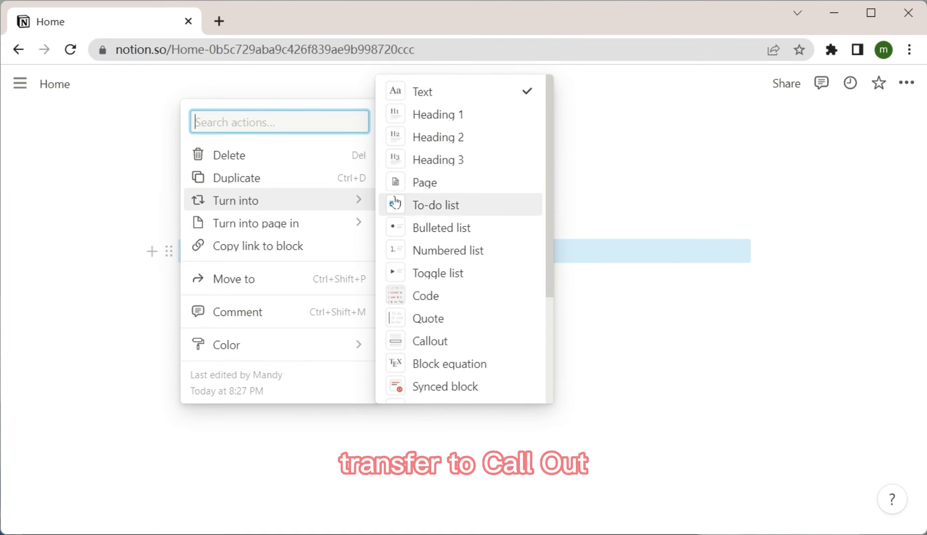
click(411, 339)
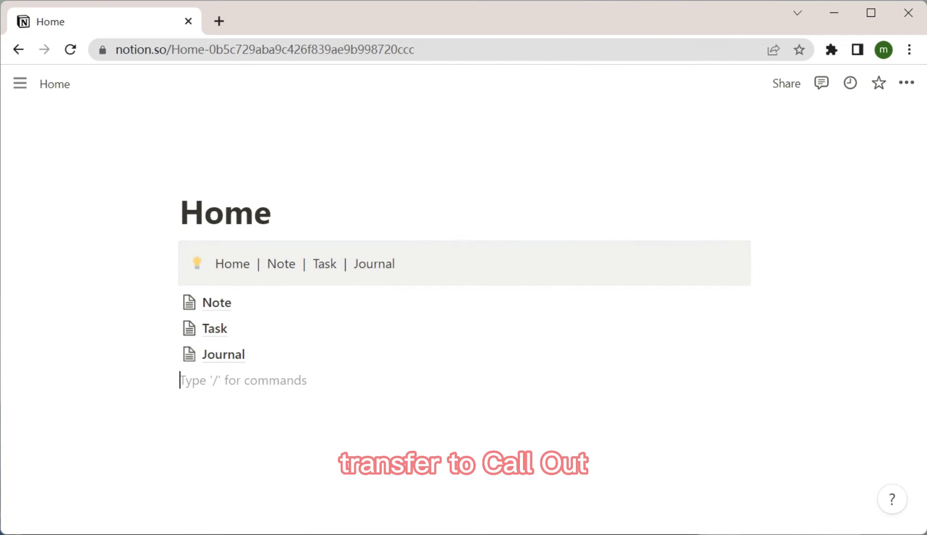
Copy the Home page's address and link the word Home in the callout to it.
click(303, 51)
key(ctrl+c)
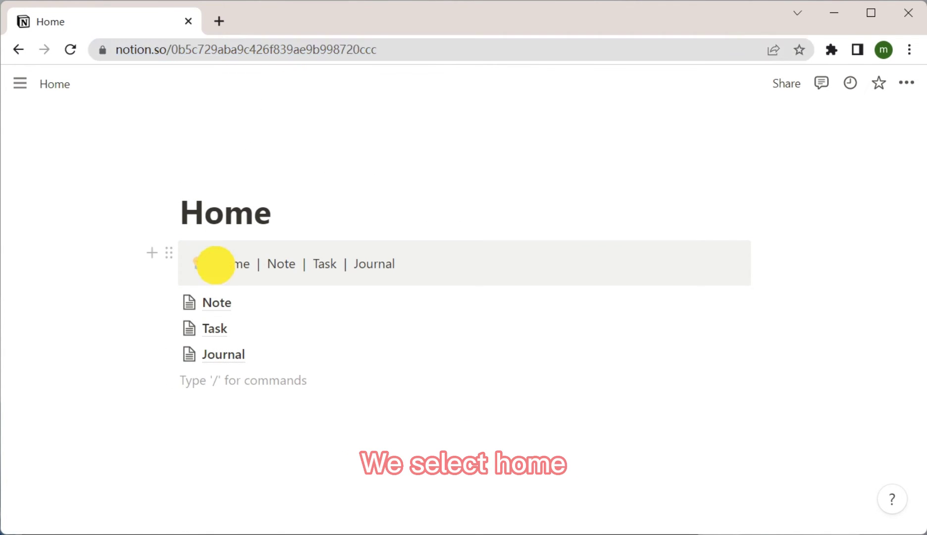
drag(215, 263, 249, 263)
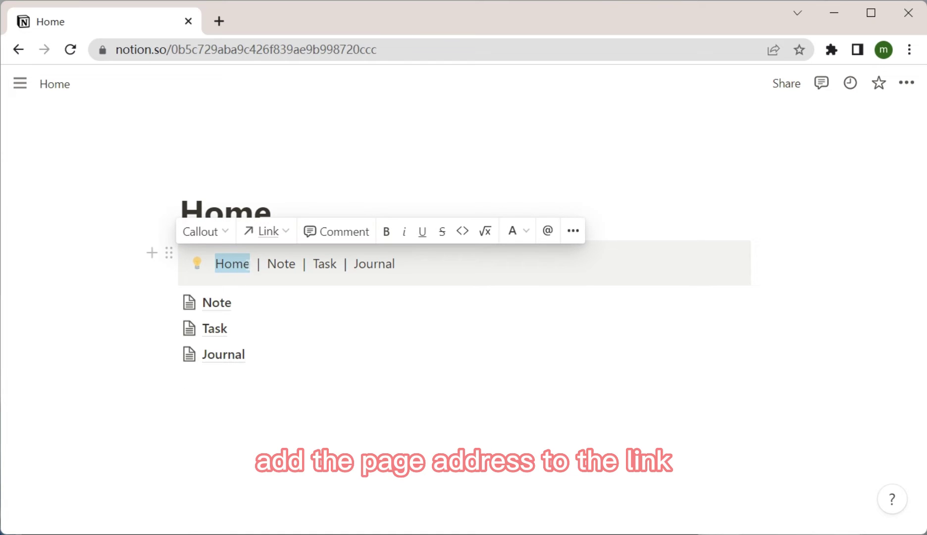
click(266, 231)
key(ctrl+v)
click(188, 356)
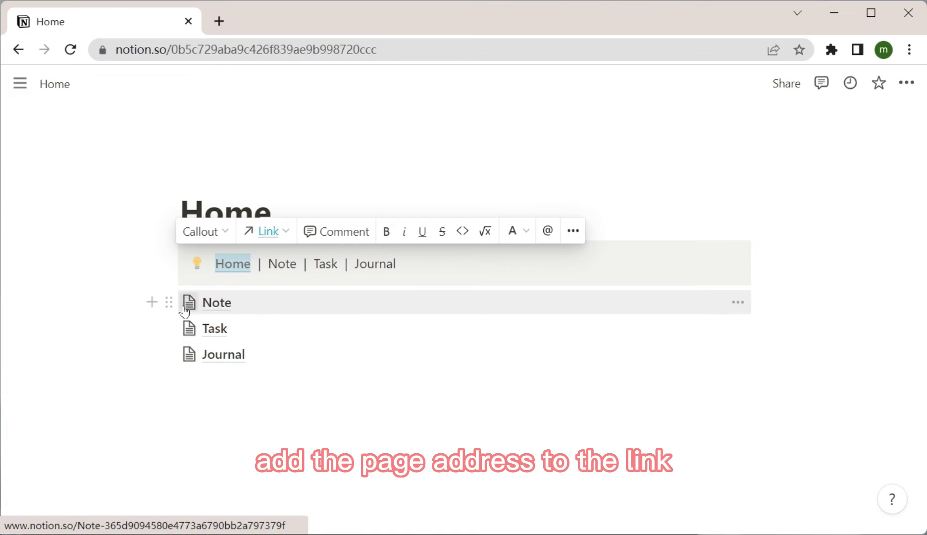
Copy the Note subpage's link and apply it to the word Note in the callout.
click(169, 303)
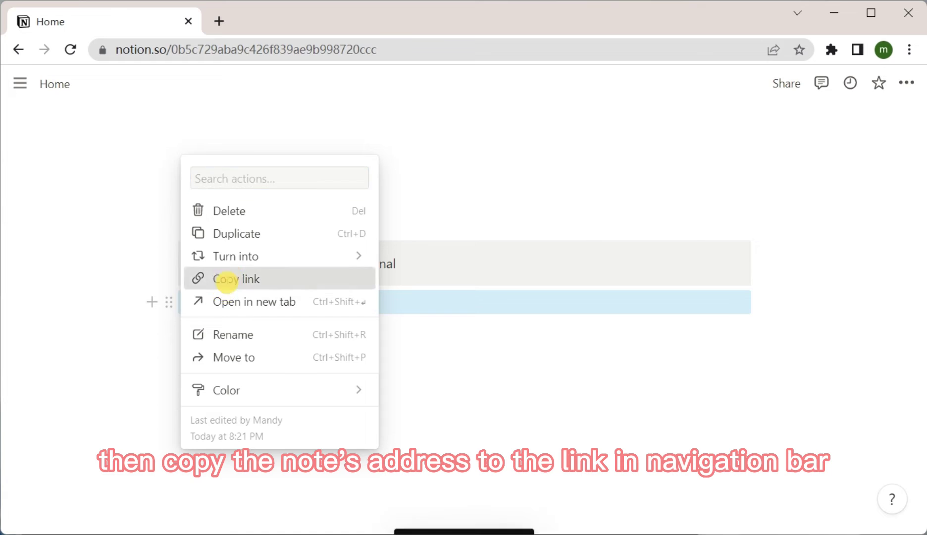
click(224, 279)
double_click(281, 264)
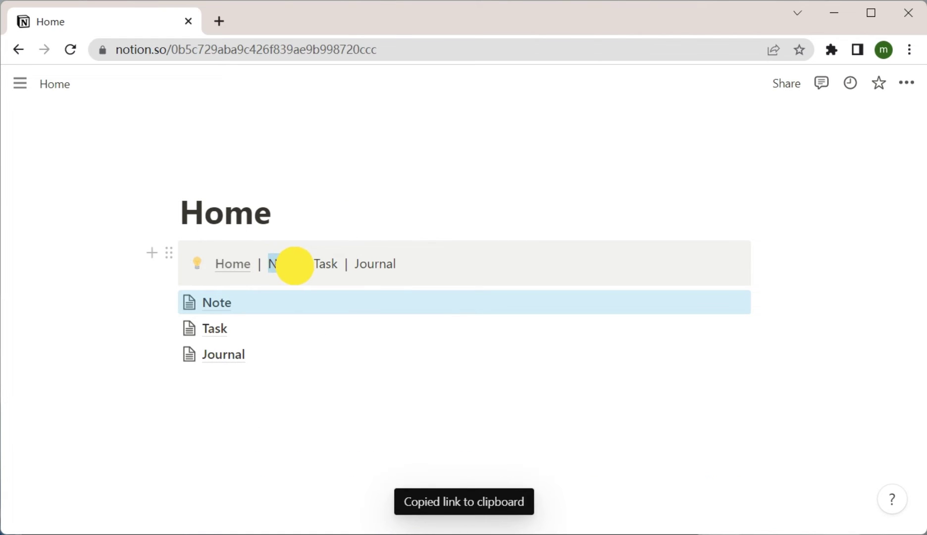
click(320, 231)
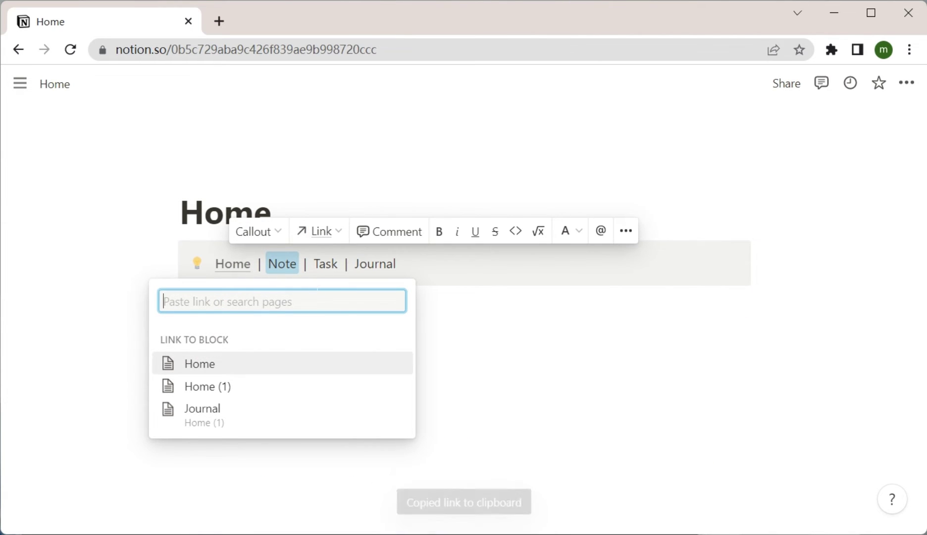
key(ctrl+v)
click(241, 367)
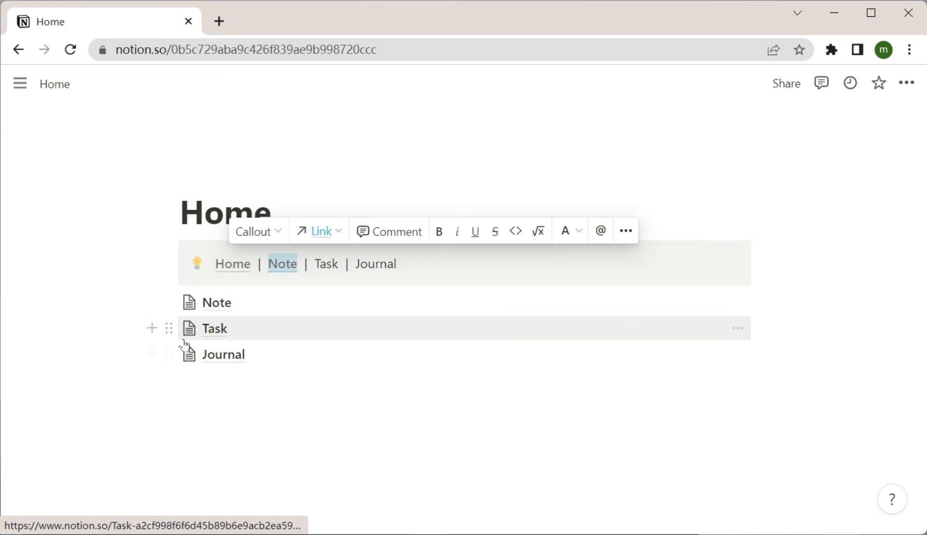
Copy the Task subpage's link and apply it to the word Task in the callout.
click(168, 328)
click(243, 308)
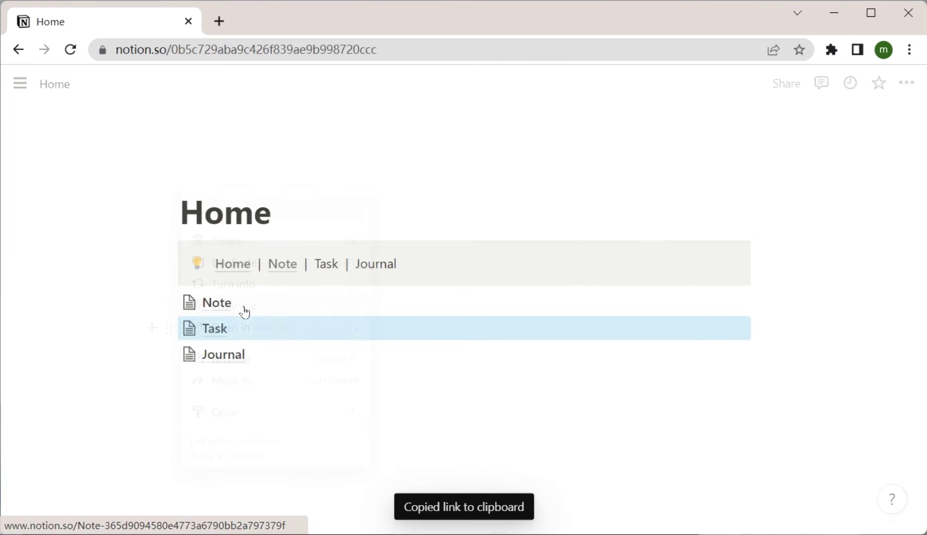
double_click(325, 263)
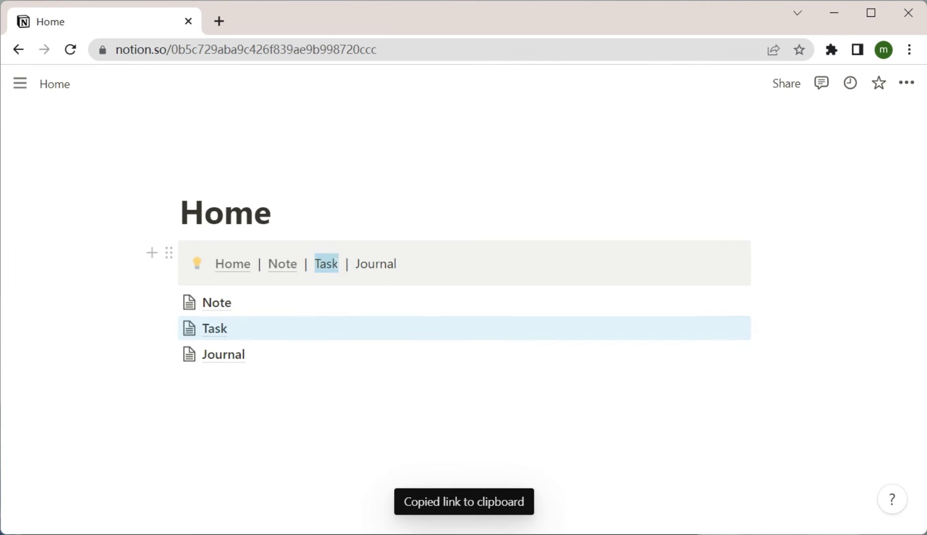
click(363, 232)
key(ctrl+v)
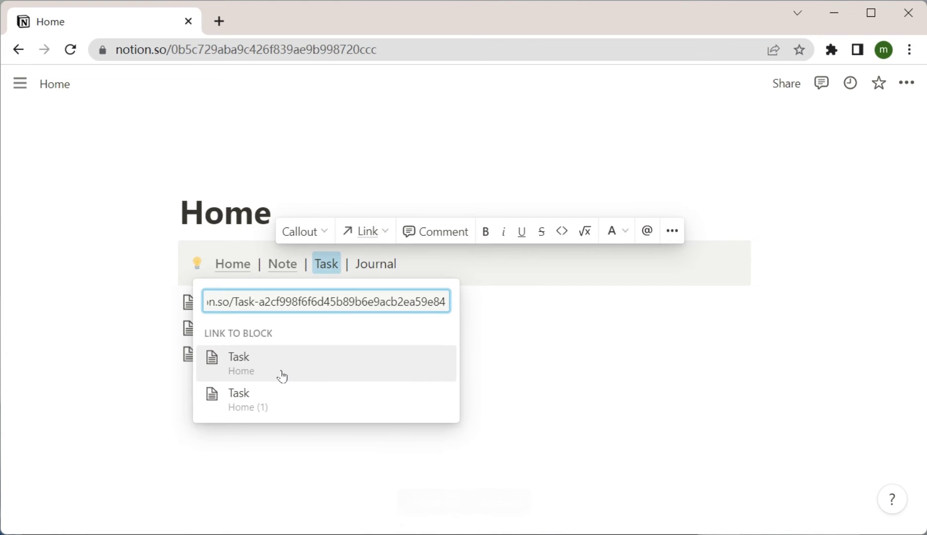
click(282, 376)
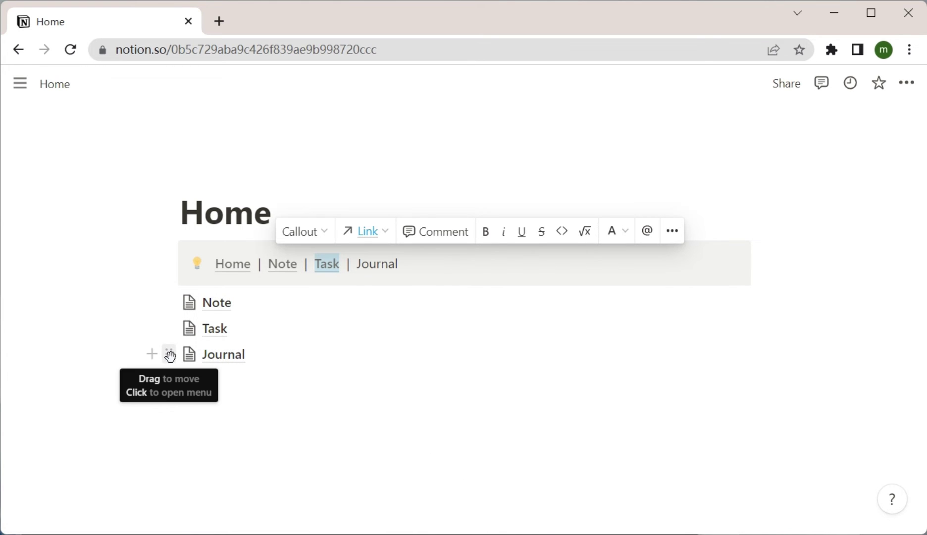
Copy the Journal subpage's link and apply it to the word Journal in the callout.
click(170, 356)
click(241, 329)
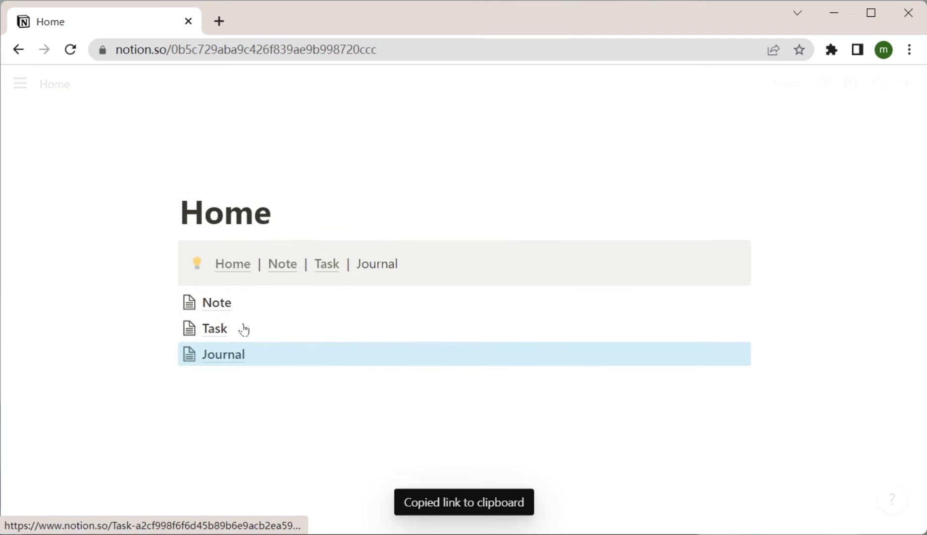
drag(357, 264, 399, 265)
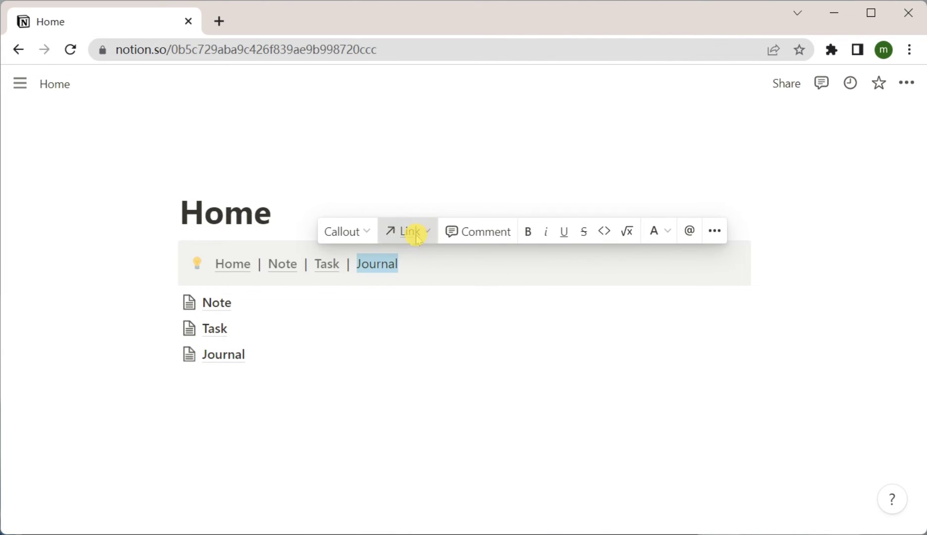
click(415, 233)
key(ctrl+v)
click(369, 357)
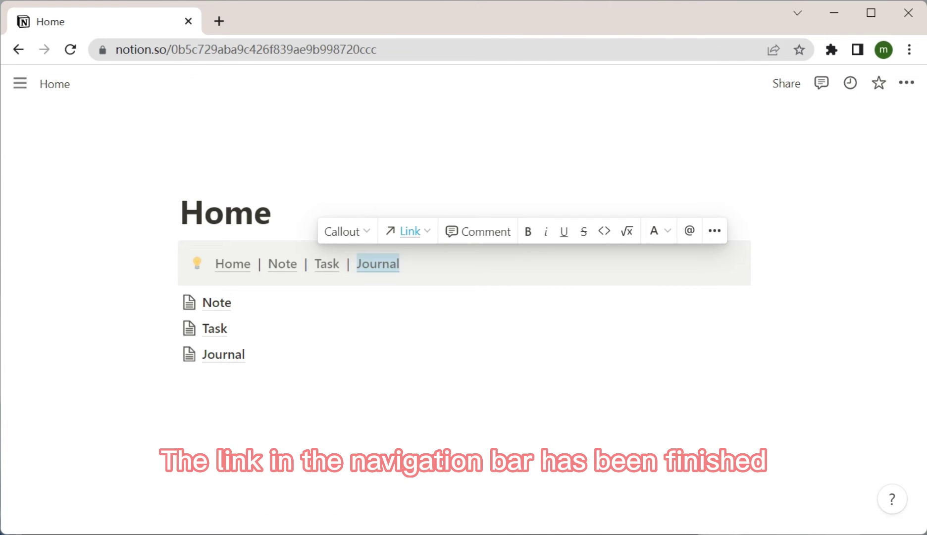
click(198, 380)
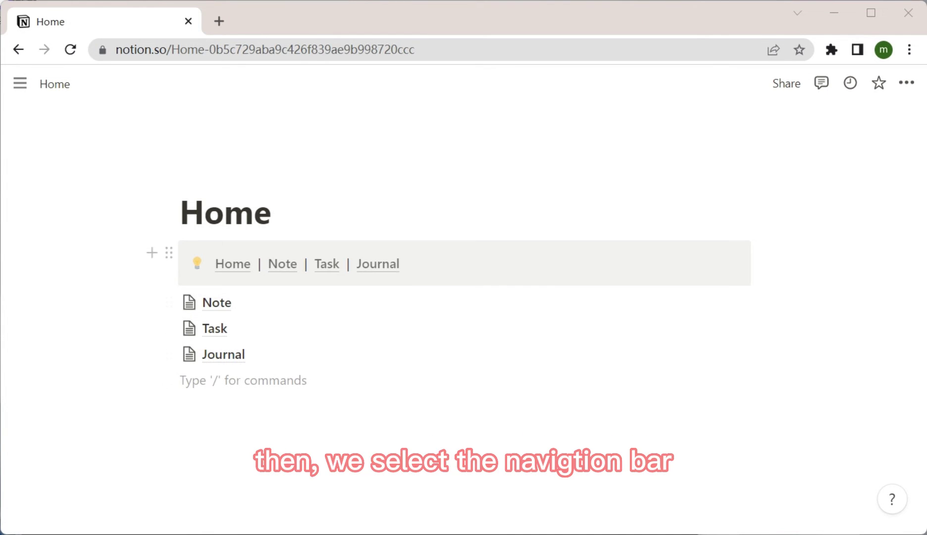
Turn the navigation callout on the Home page into a synced block.
click(170, 254)
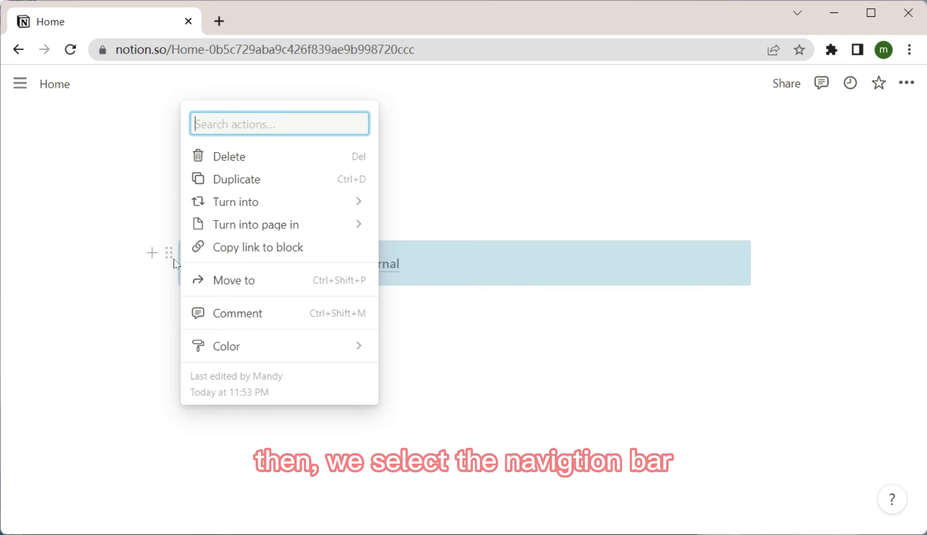
mouse_move(336, 205)
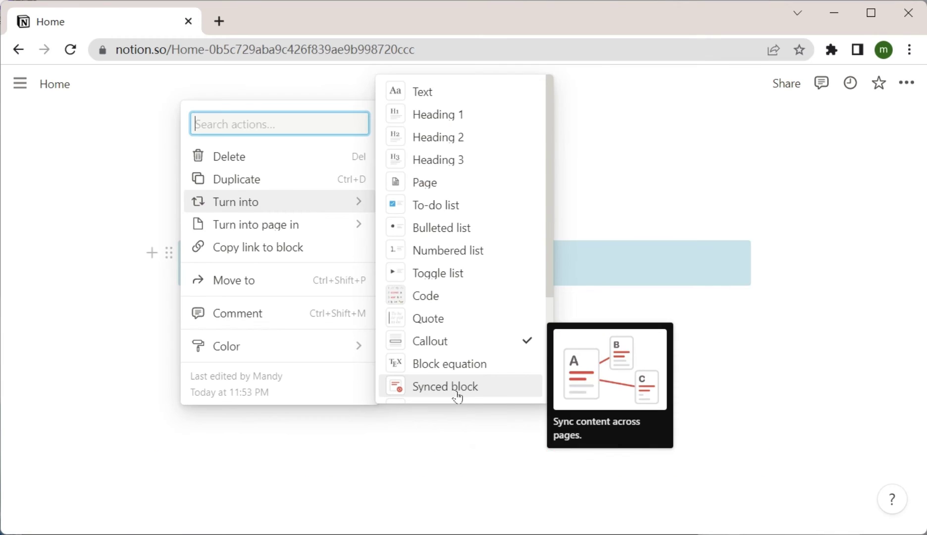
click(306, 341)
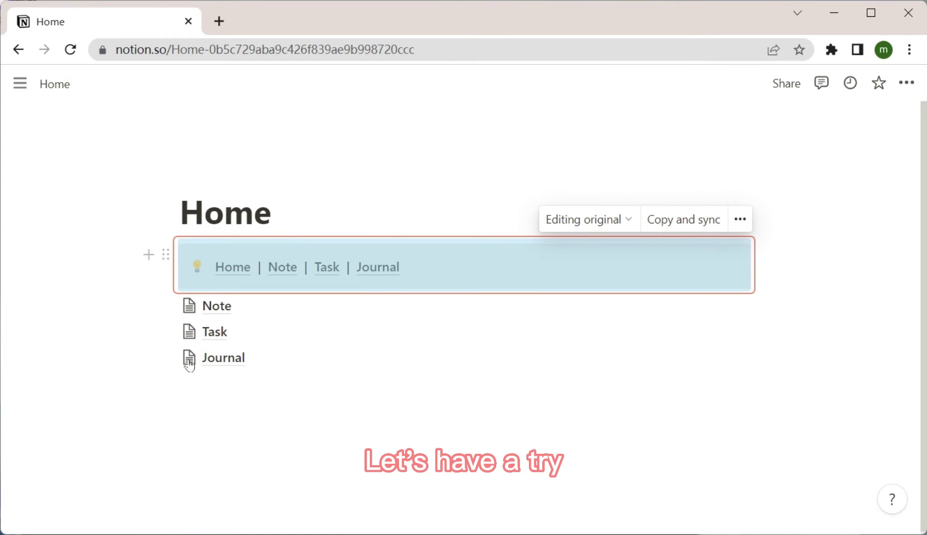
Duplicate the synced navigation bar three times on the Home page.
click(165, 254)
click(223, 226)
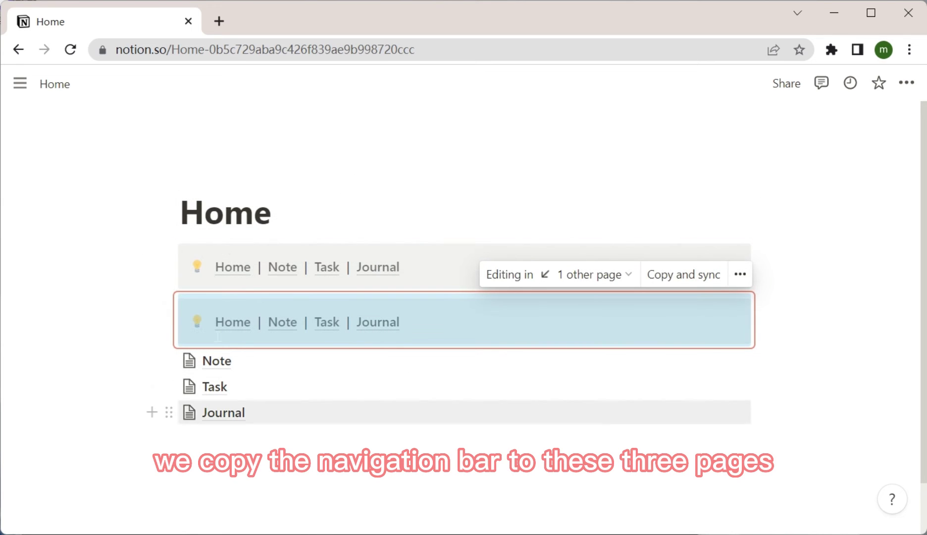
click(164, 306)
click(220, 278)
click(165, 310)
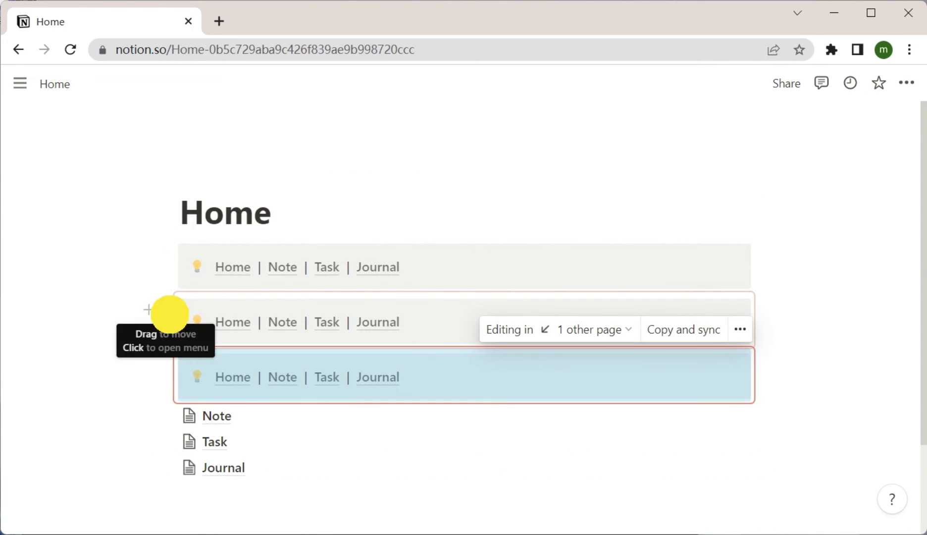
click(221, 275)
scroll(135, 372, down, 2)
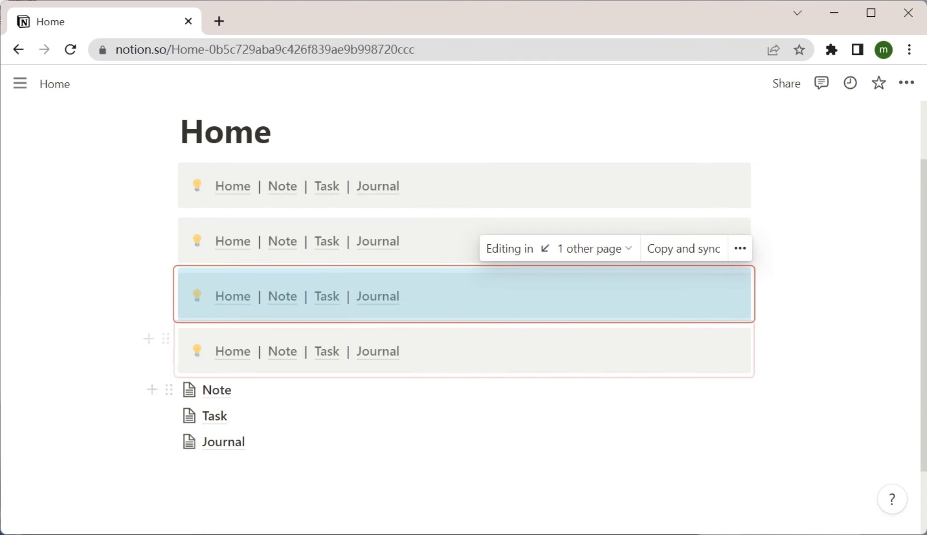
Move one copy of the navigation bar into each of the Journal, Task and Note subpages.
drag(168, 343, 214, 440)
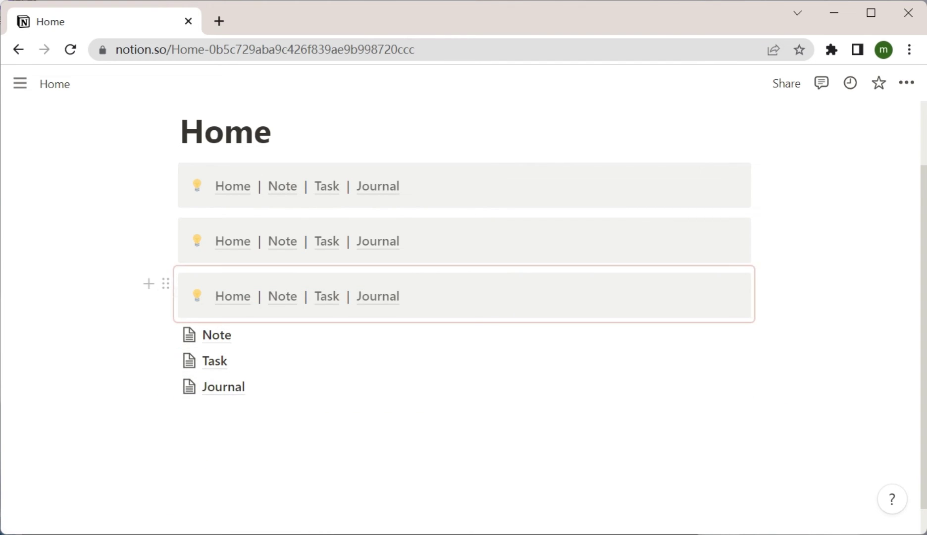
drag(166, 284, 219, 359)
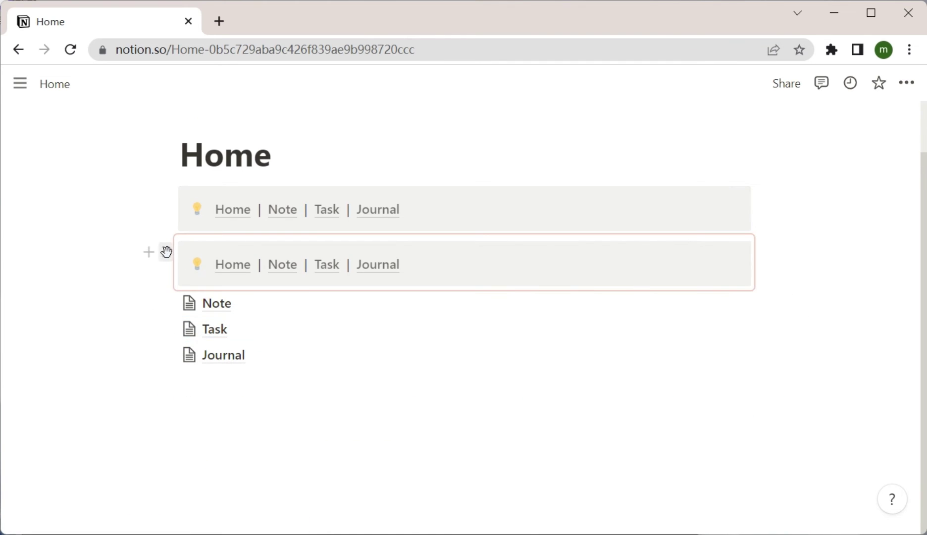
drag(165, 251, 222, 306)
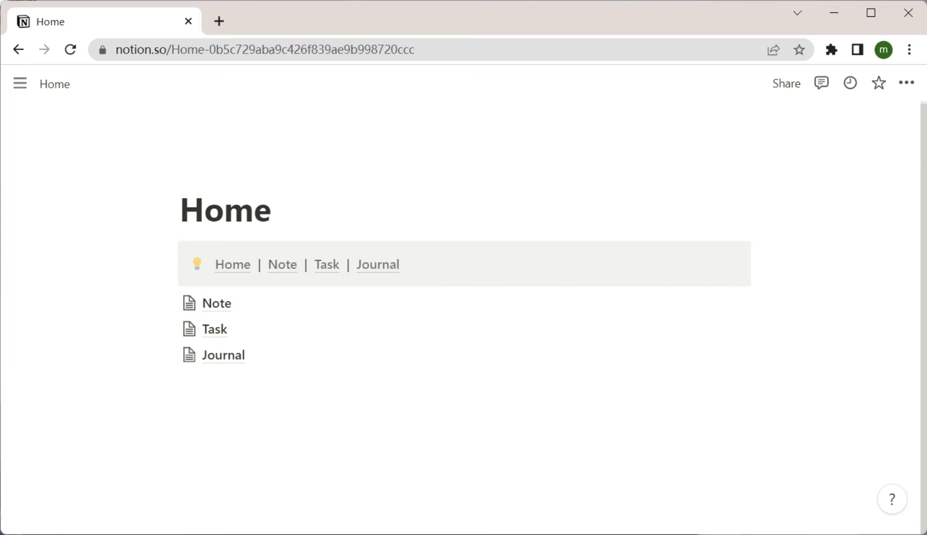
Move the navigation bar directly below the title on the Note, Task and Journal pages.
click(284, 267)
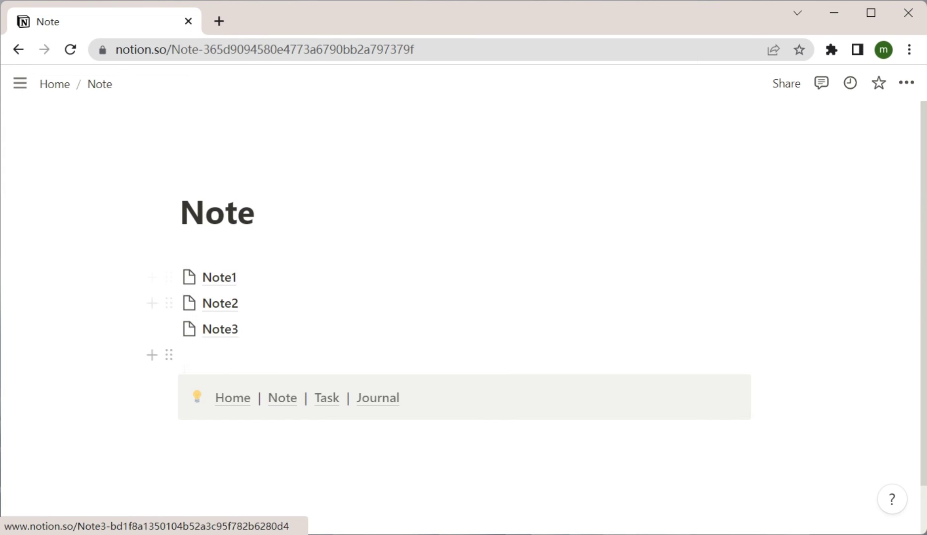
drag(163, 385, 184, 246)
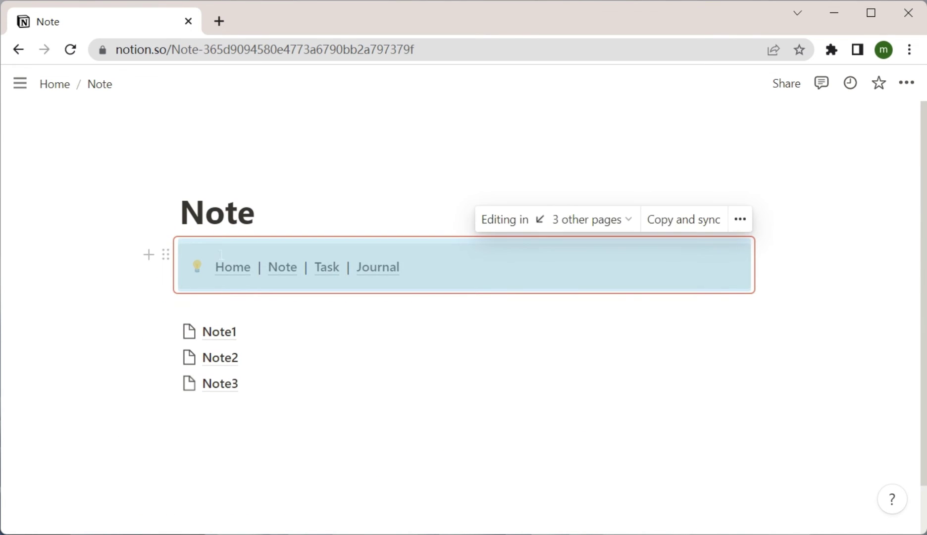
click(328, 270)
drag(166, 367, 251, 250)
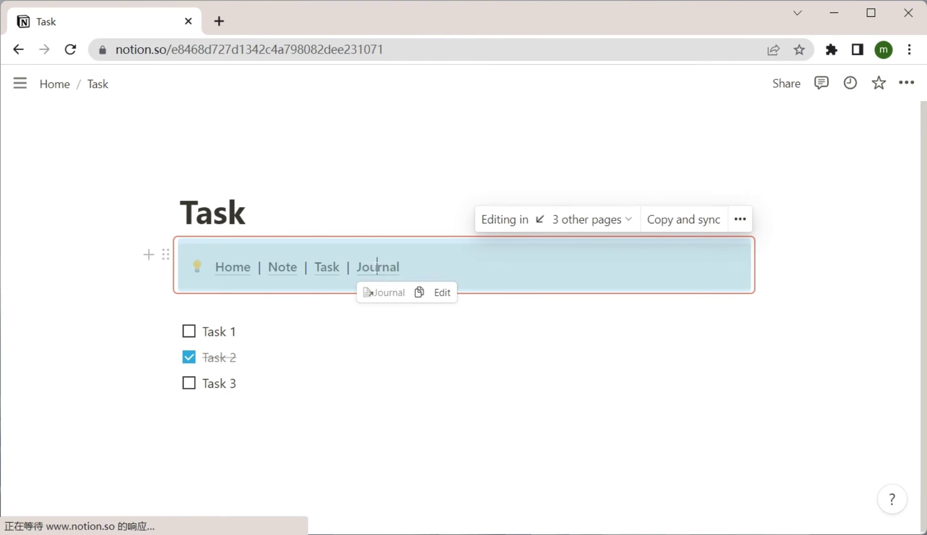
click(368, 274)
drag(166, 385, 188, 241)
click(318, 456)
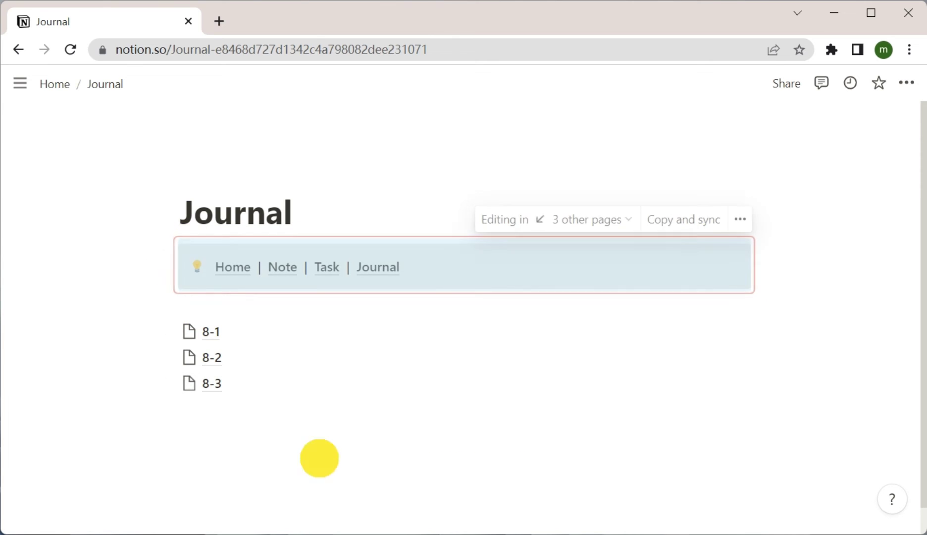
Test the navigation bar by following its Task, Note and Home links in turn.
click(327, 268)
click(286, 267)
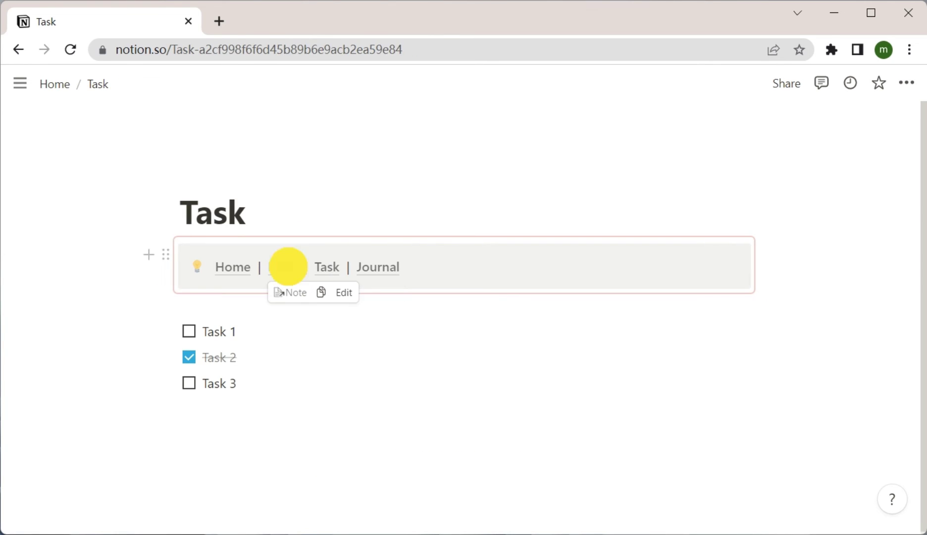
click(233, 268)
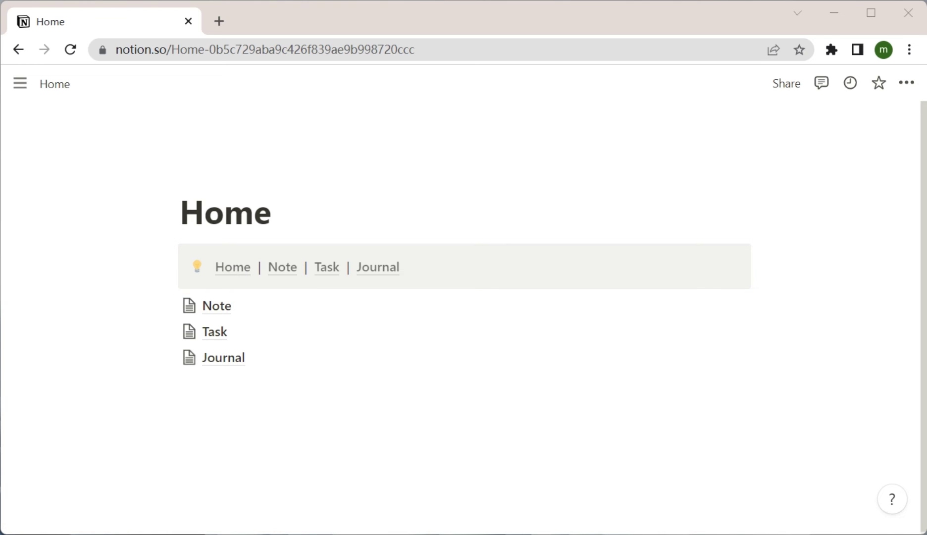
Append "| New" to the navigation bar and create a subpage titled New below Journal.
click(430, 269)
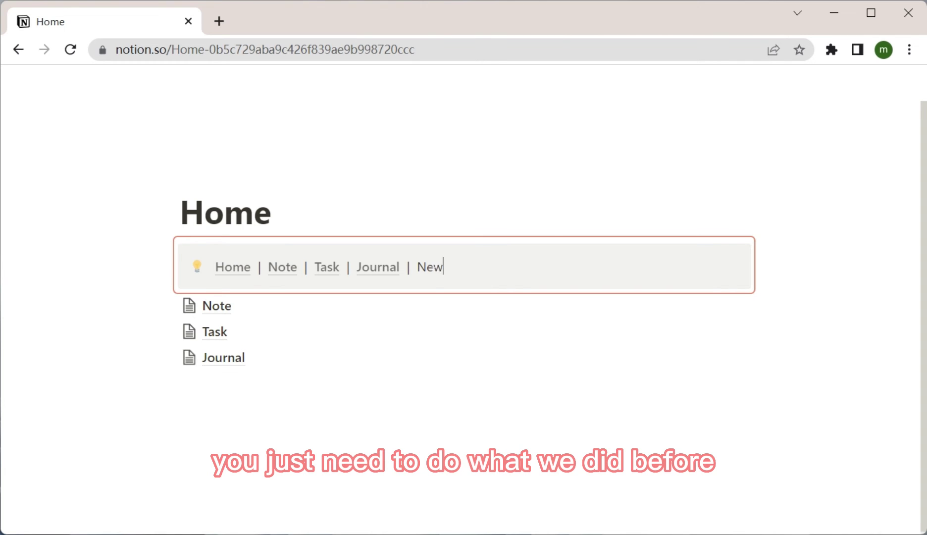
click(250, 390)
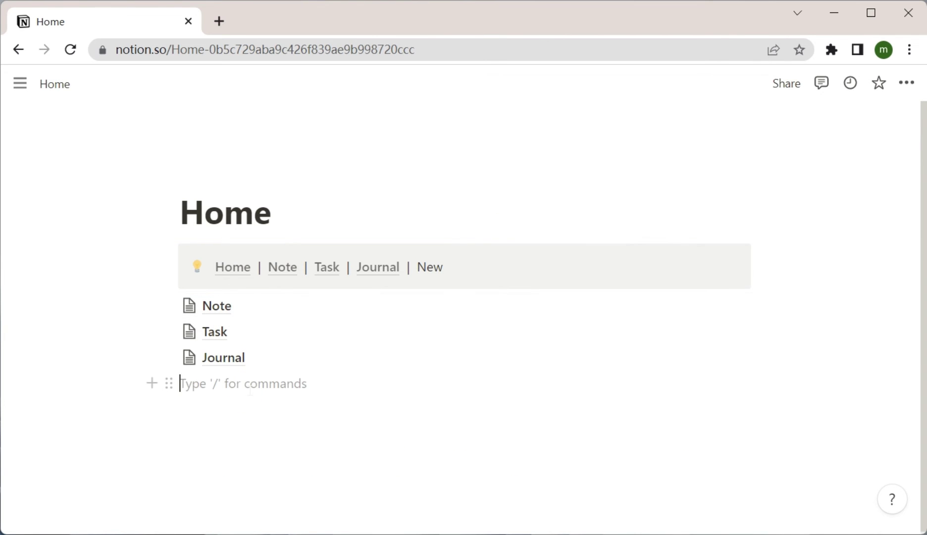
text(/)
click(290, 277)
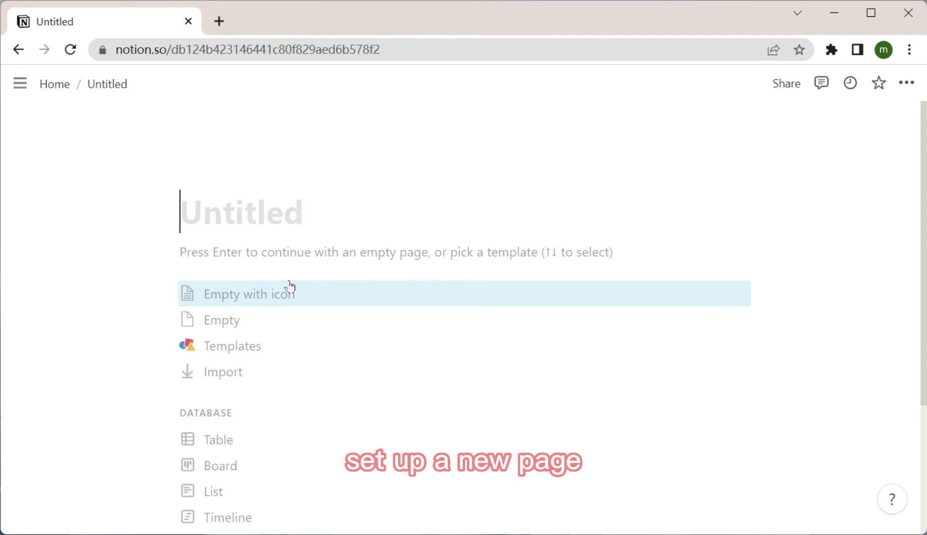
text(New)
key(Return)
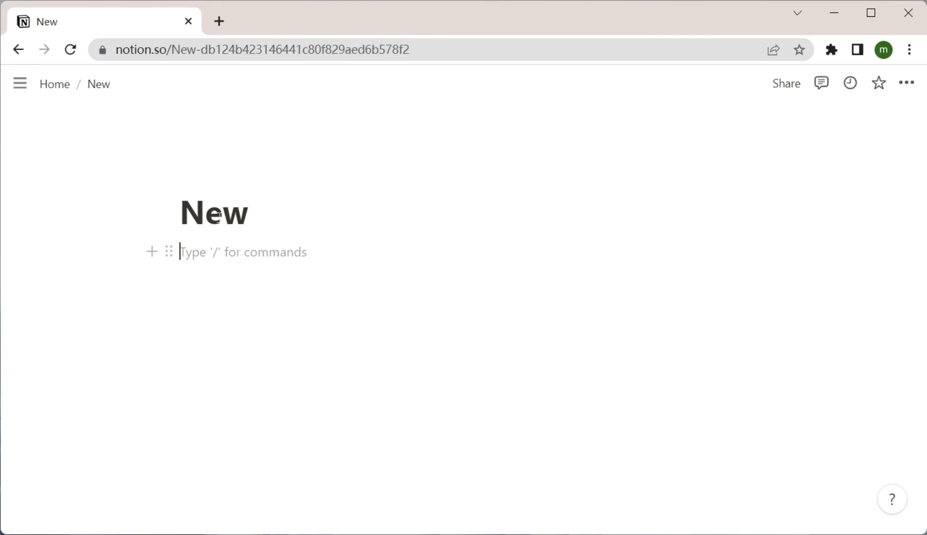
Copy the link to Home's synced navigation bar and paste it into the New page as a synced block.
click(60, 87)
click(167, 262)
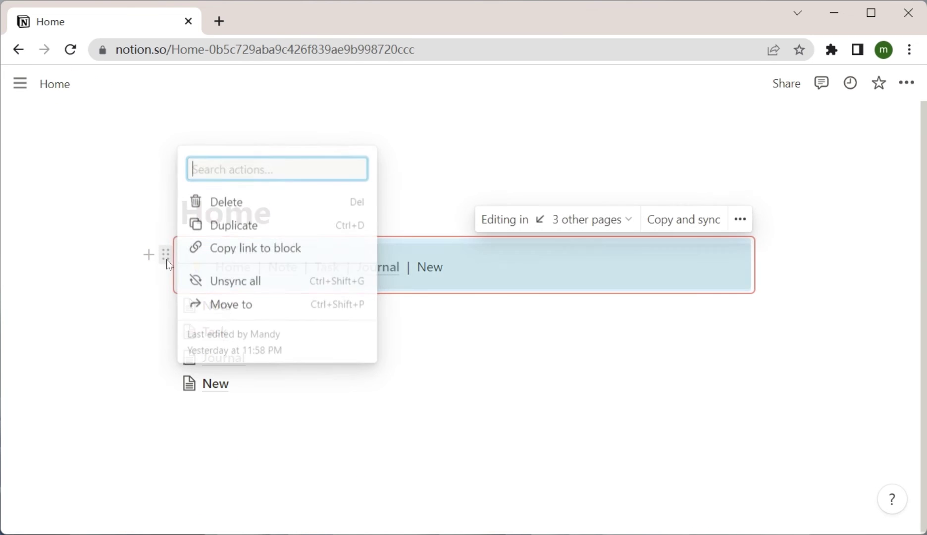
click(221, 248)
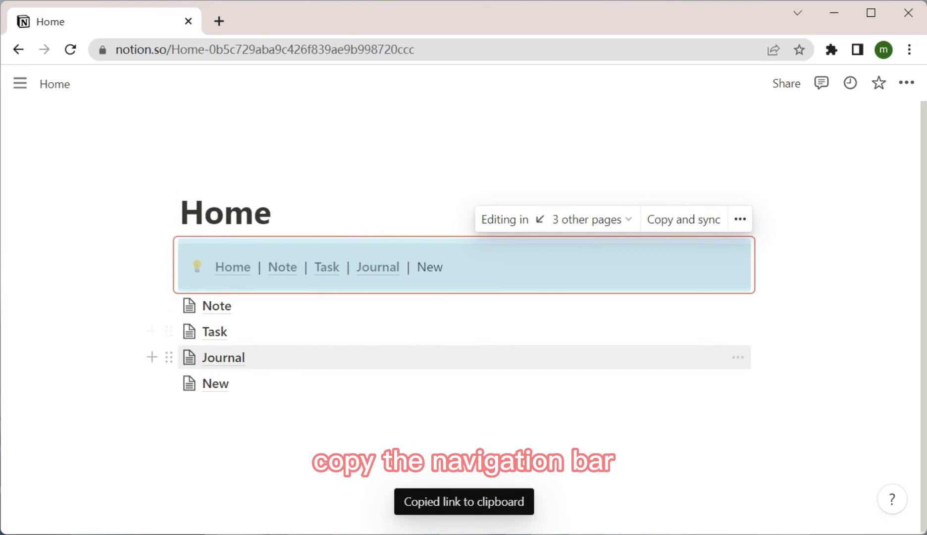
click(215, 383)
click(210, 263)
key(ctrl+v)
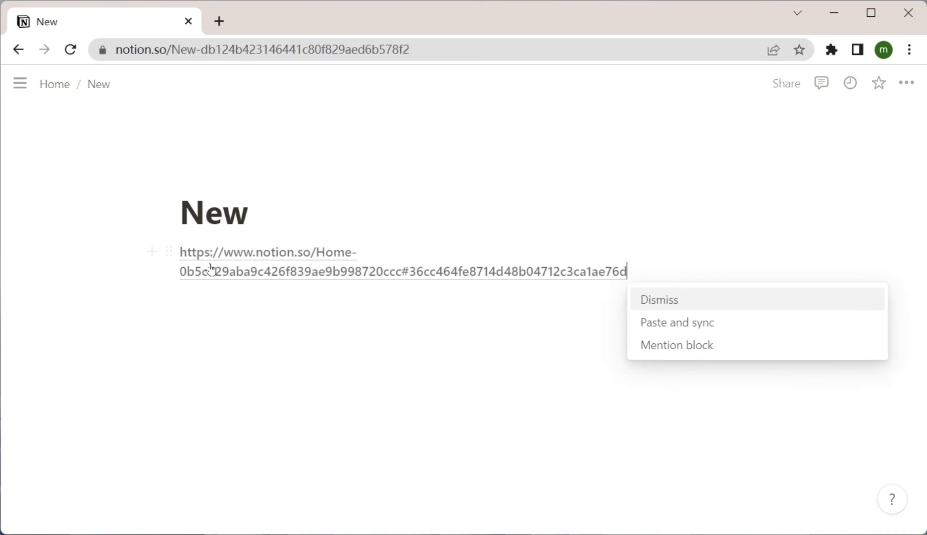
click(693, 323)
click(640, 352)
Return to the Home page and link the word New in the navigation bar to the New subpage.
click(233, 267)
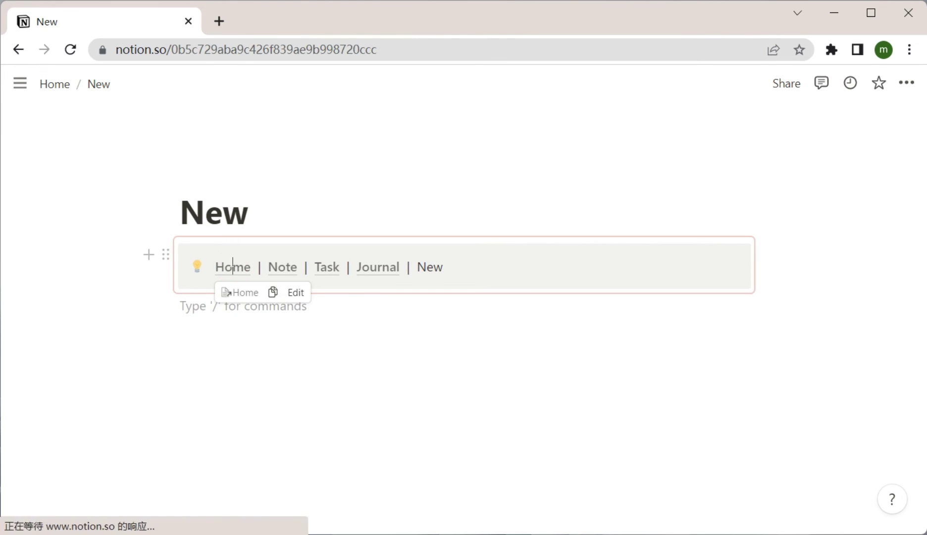
click(170, 383)
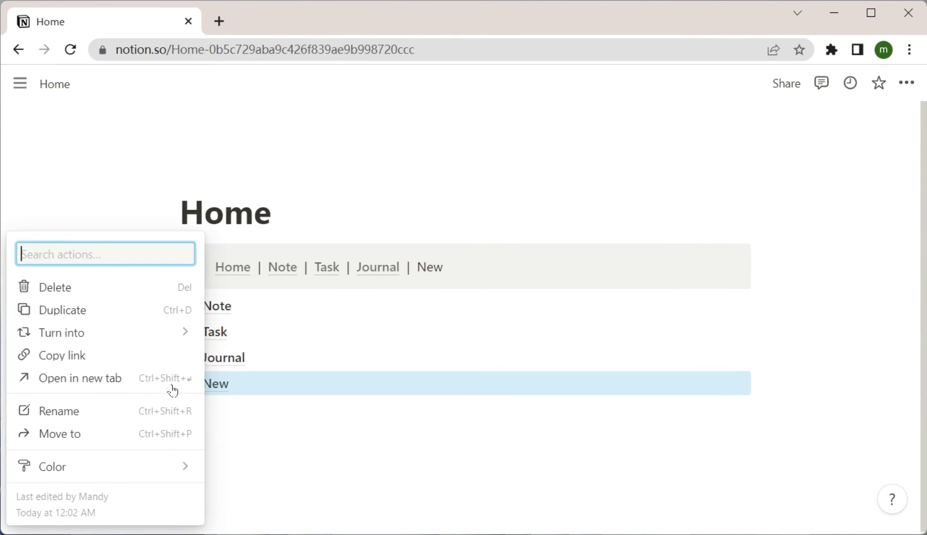
click(142, 366)
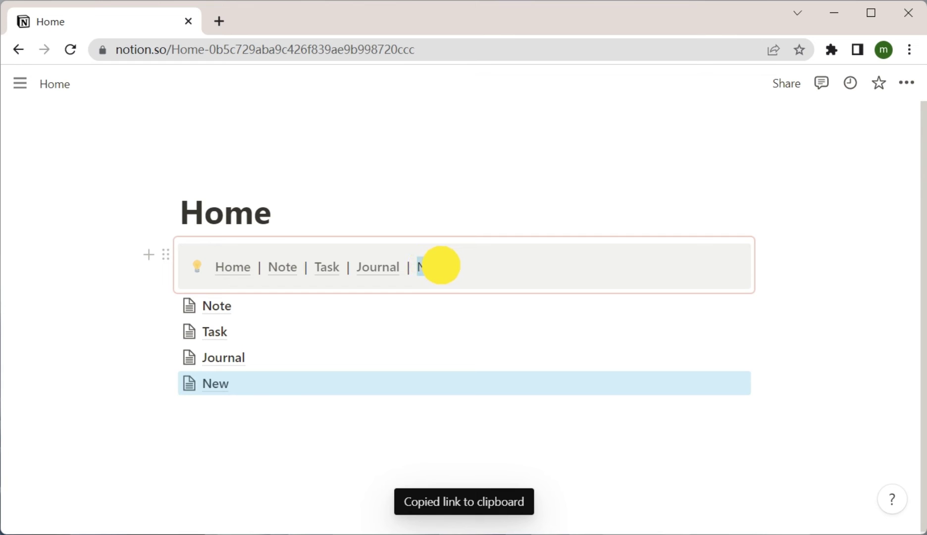
drag(441, 265, 445, 267)
click(475, 236)
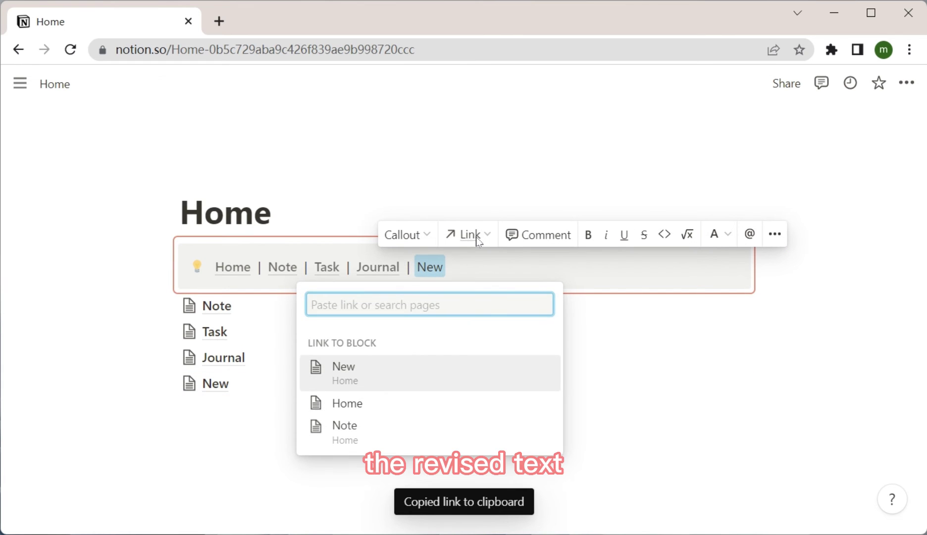
click(352, 371)
click(353, 452)
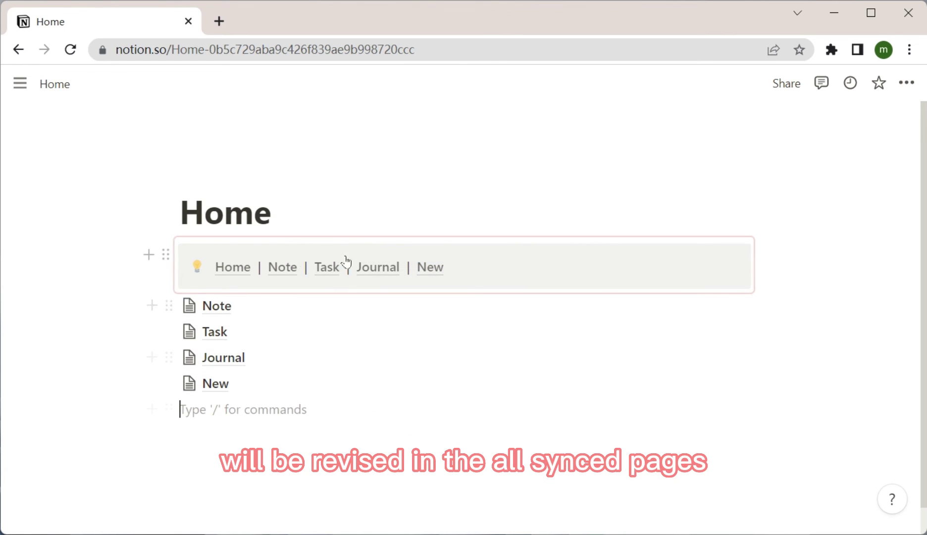
Test the synced navigation bar by following its Note, Task and Journal links and returning to Home.
click(288, 271)
click(322, 269)
click(367, 266)
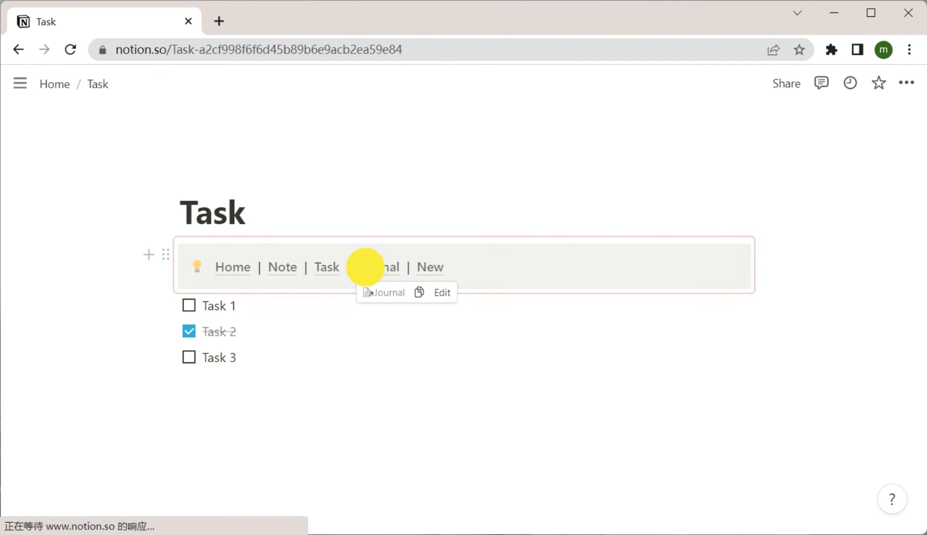
click(233, 267)
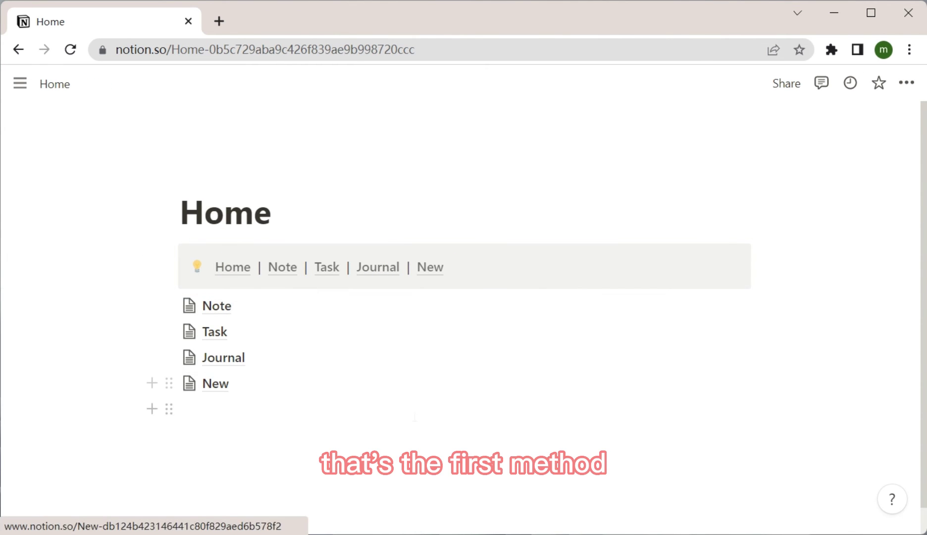
Unsync Home's navigation bar from all of its synced copies.
click(307, 409)
click(164, 255)
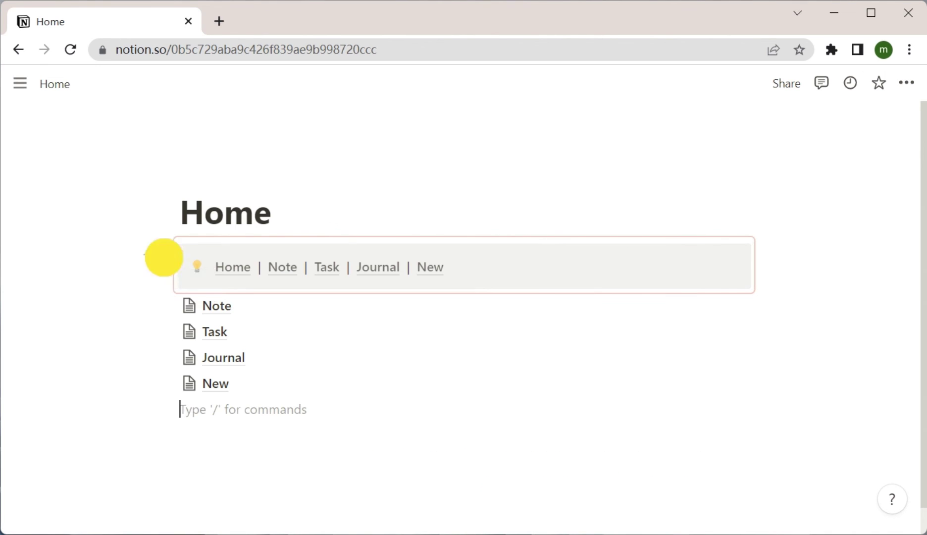
click(208, 279)
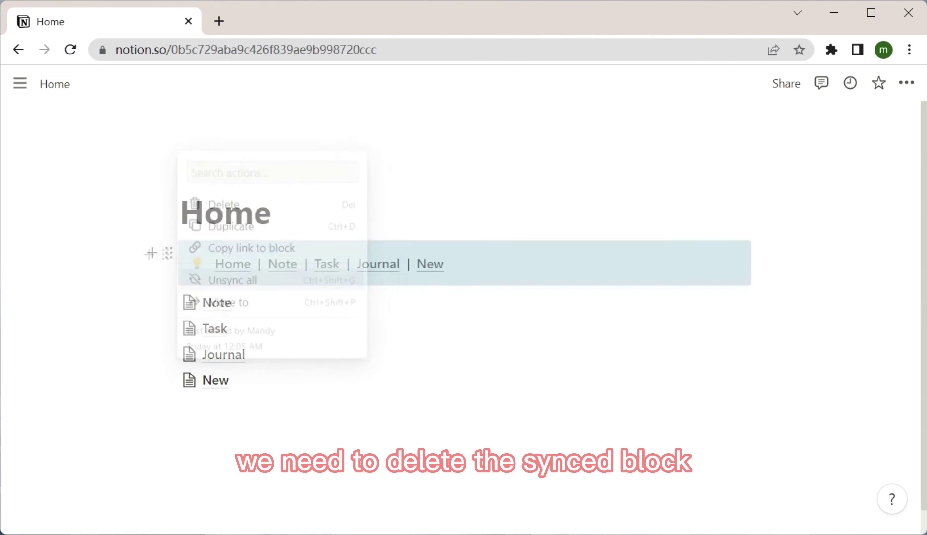
Check the unsynced navigation bars by following the Note and Task links and returning to Home.
click(271, 264)
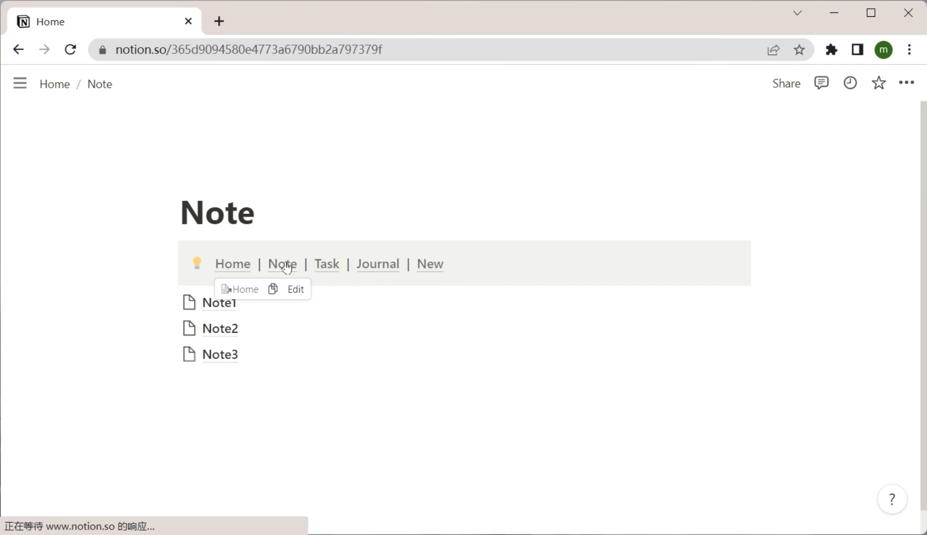
click(325, 266)
click(249, 268)
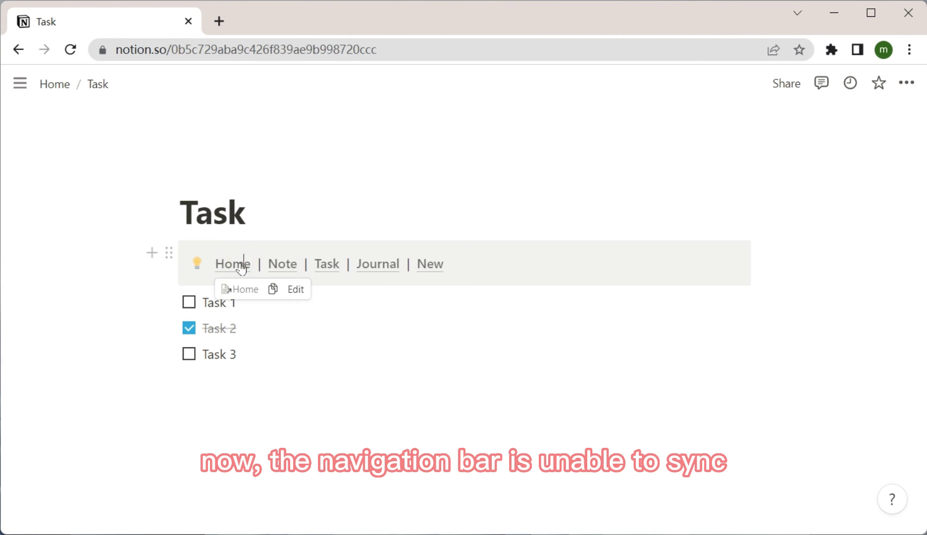
Color the word Home red in the Home page's navigation bar, and the word Note red in the Note page's bar.
drag(247, 265, 220, 264)
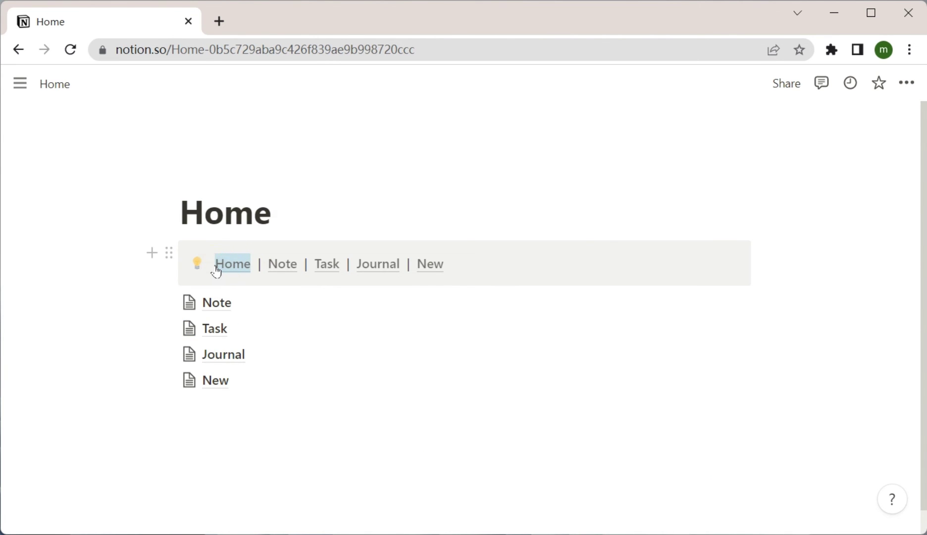
click(512, 231)
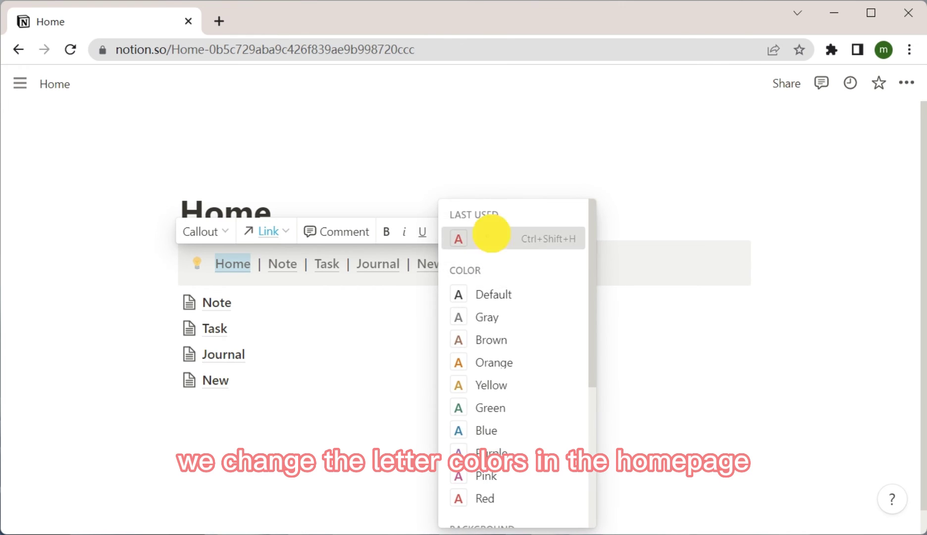
click(280, 264)
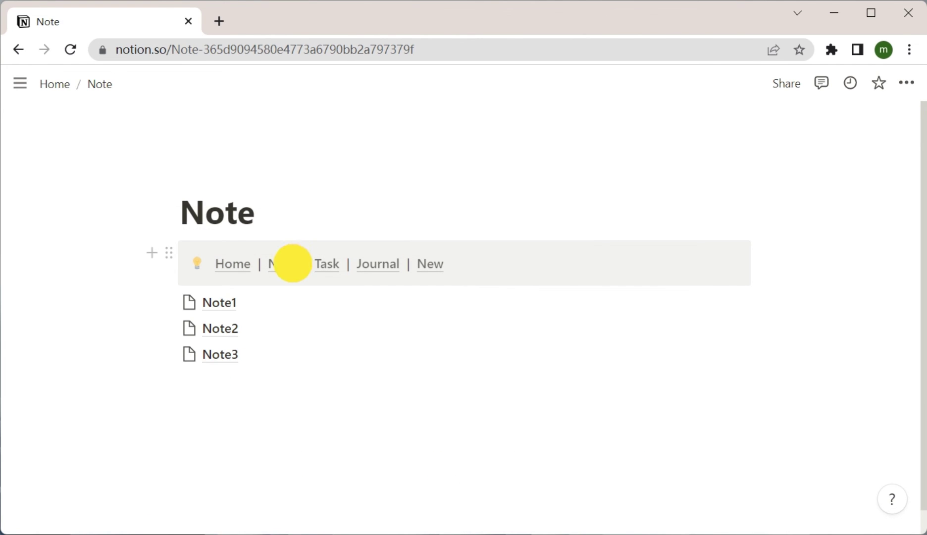
drag(292, 263, 269, 265)
click(565, 231)
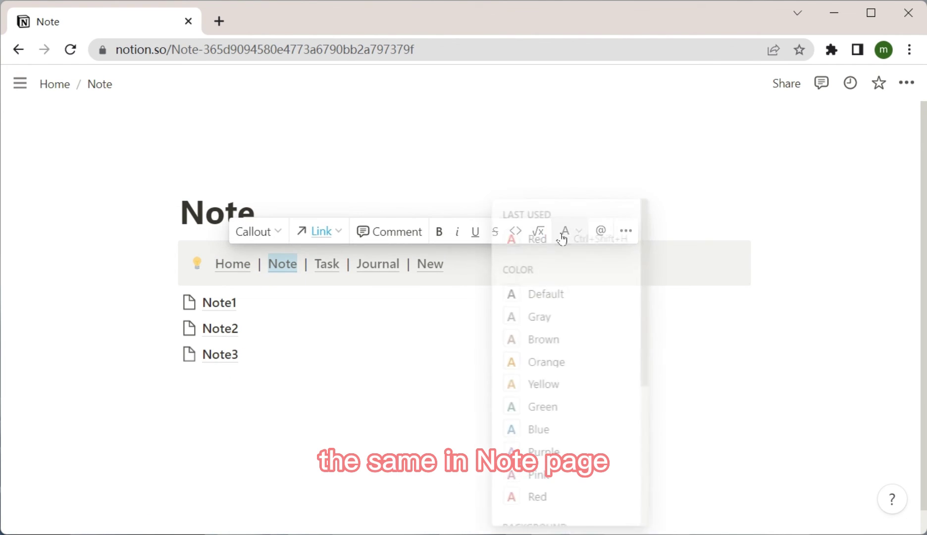
click(535, 239)
Go to the Task page and color the word Task red in its navigation bar.
click(325, 263)
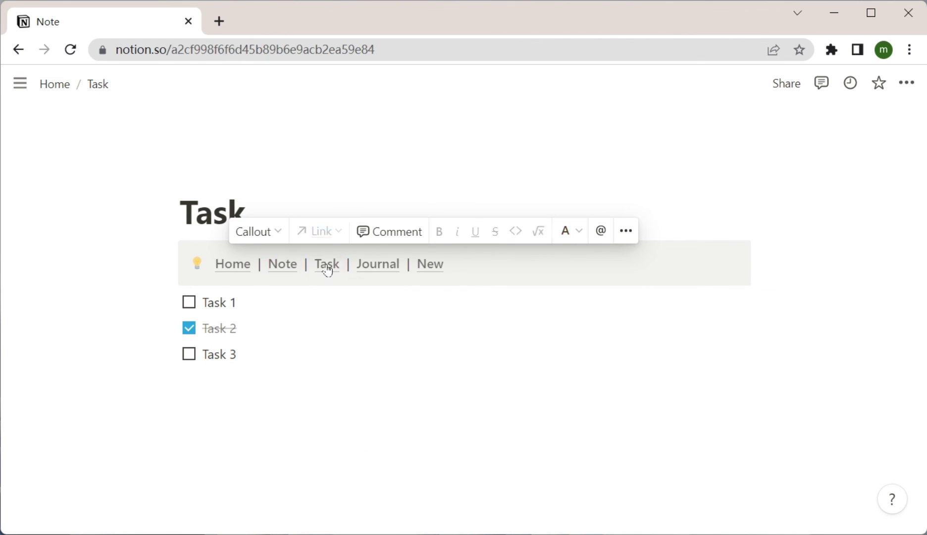
drag(339, 264, 317, 270)
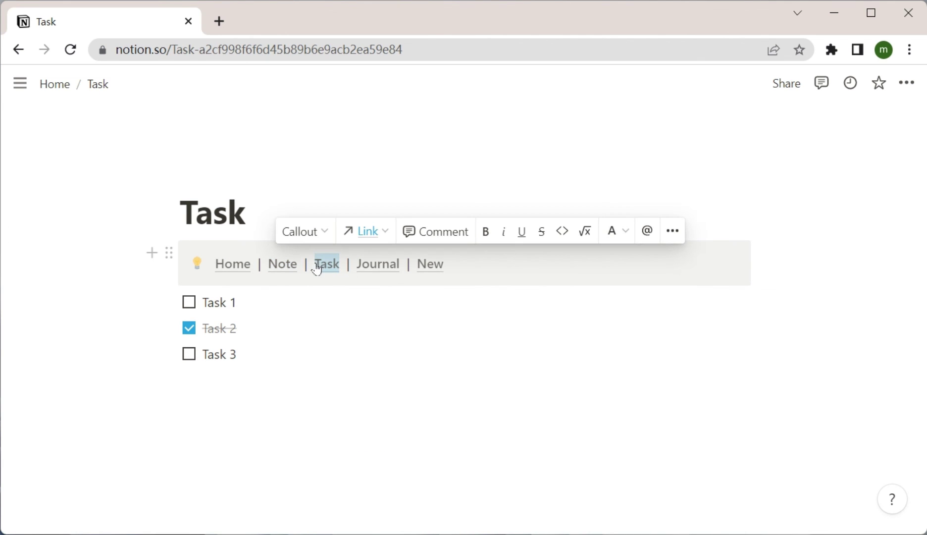
click(602, 240)
click(608, 238)
Go to the Journal page and color the word Journal red in its navigation bar.
click(384, 265)
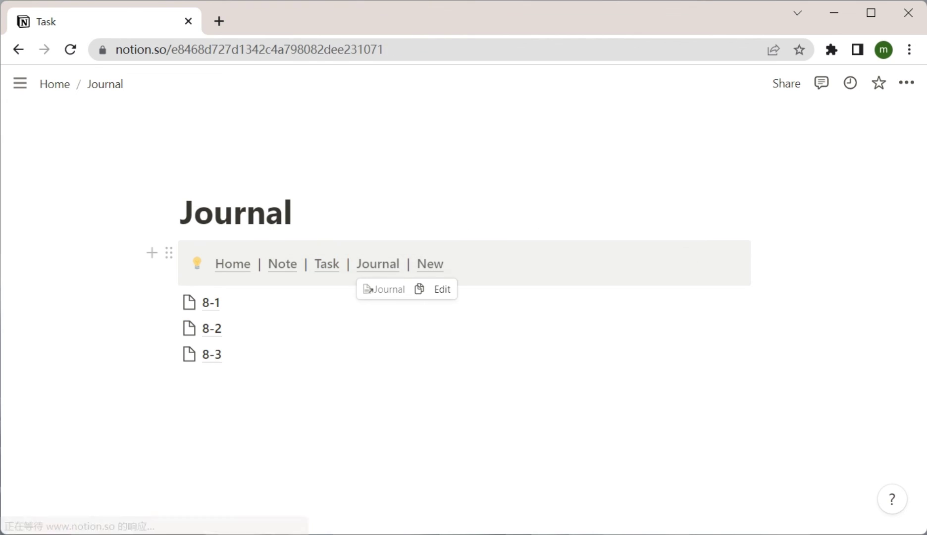
drag(377, 263, 356, 269)
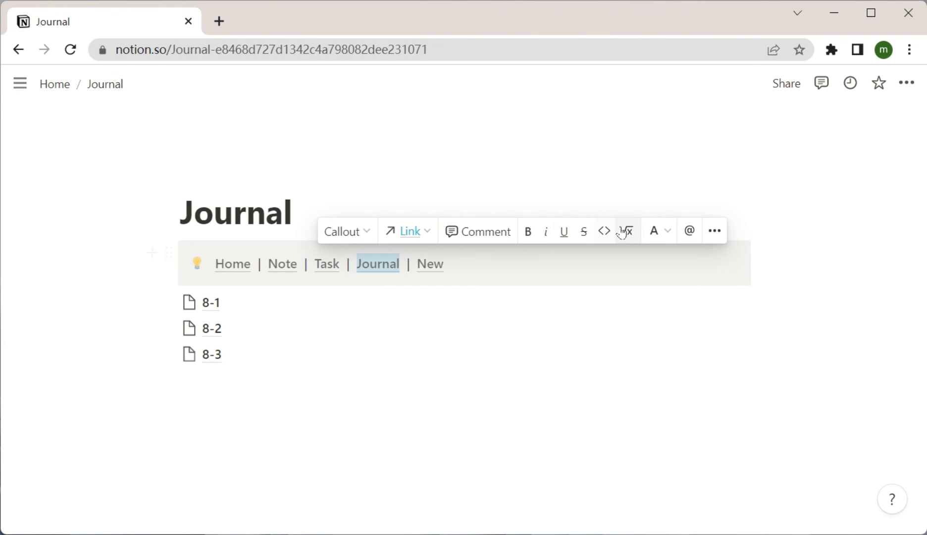
click(659, 231)
click(621, 238)
Go to the New page and color the word New red in its navigation bar.
click(437, 263)
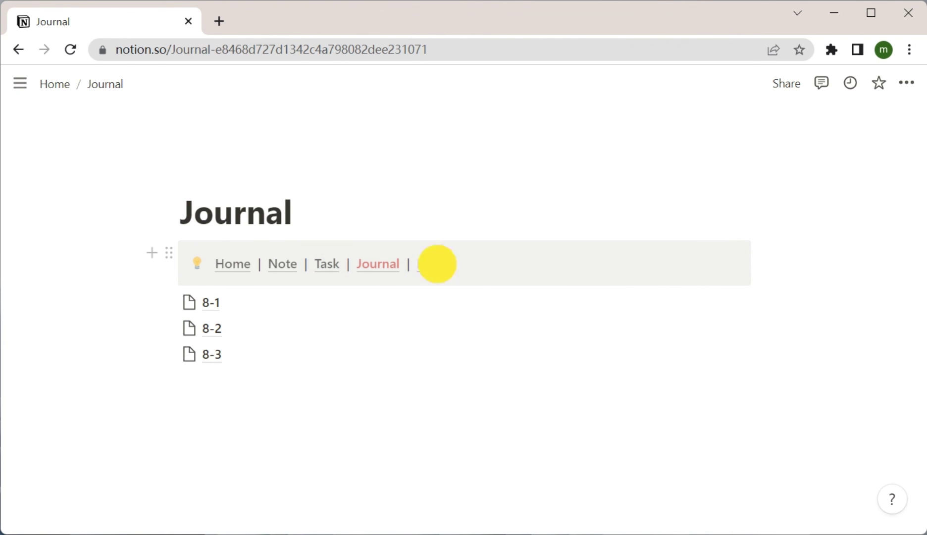
drag(444, 264, 416, 264)
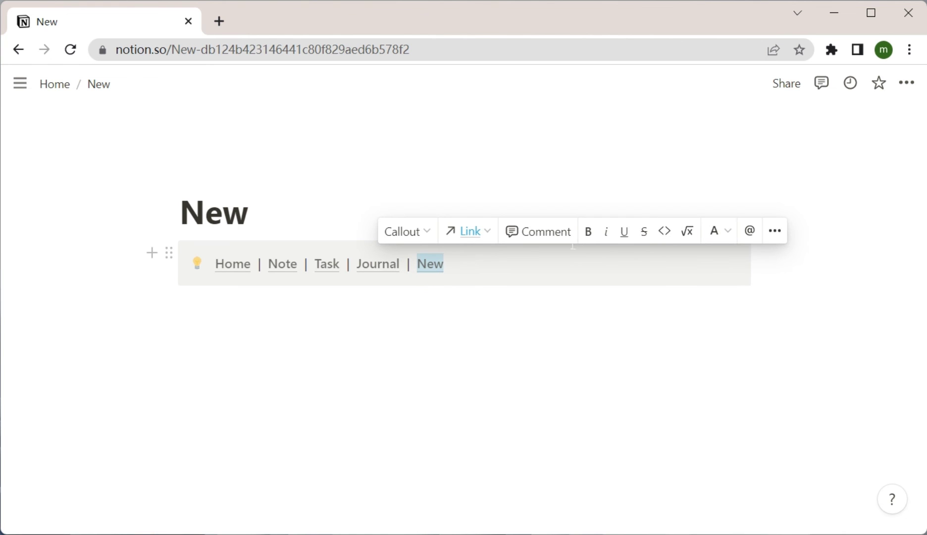
click(713, 231)
click(661, 239)
click(571, 299)
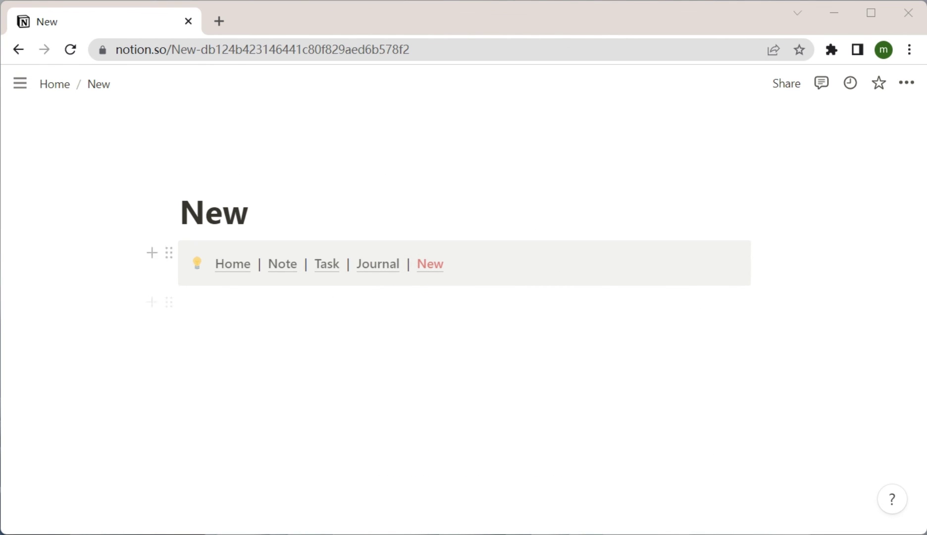
Follow the Journal, Note and Home links to check the red page names, and append "| 123" to Home's navigation bar.
click(378, 266)
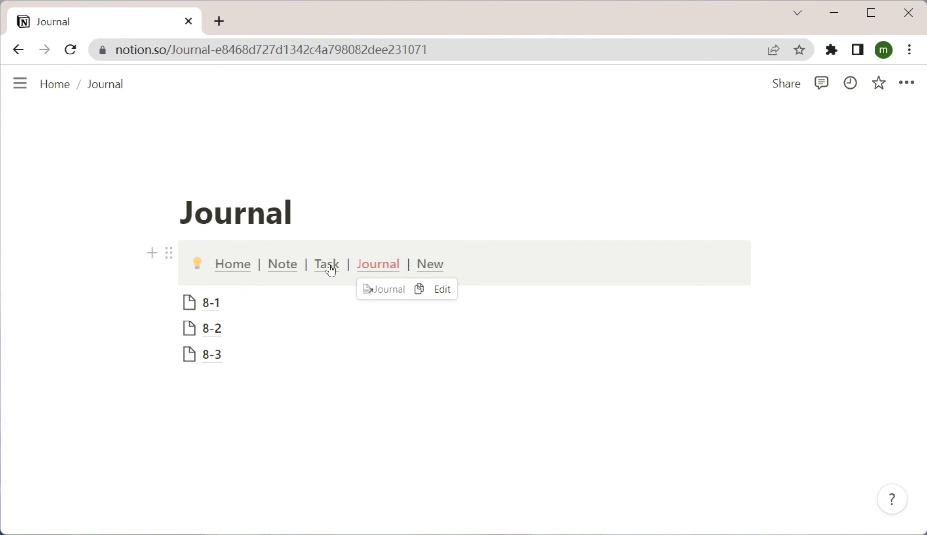
click(280, 264)
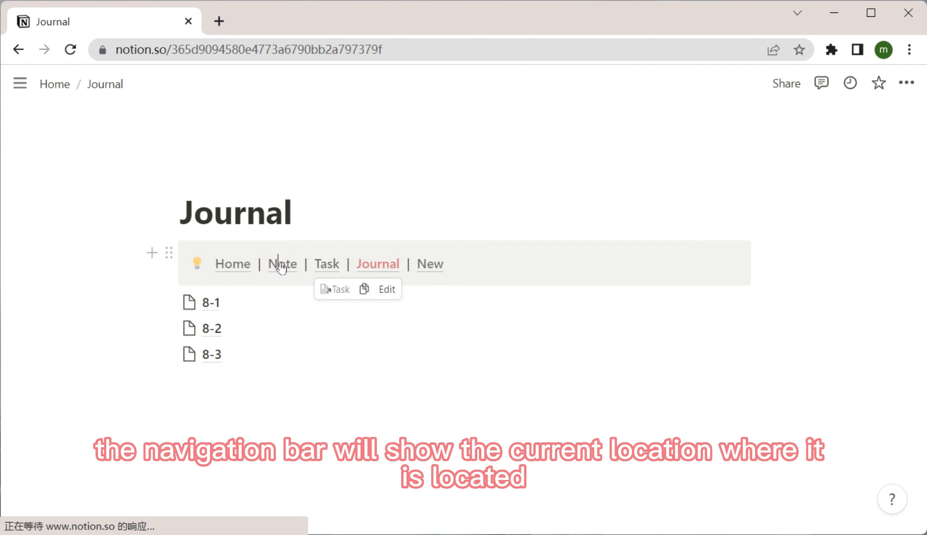
click(226, 264)
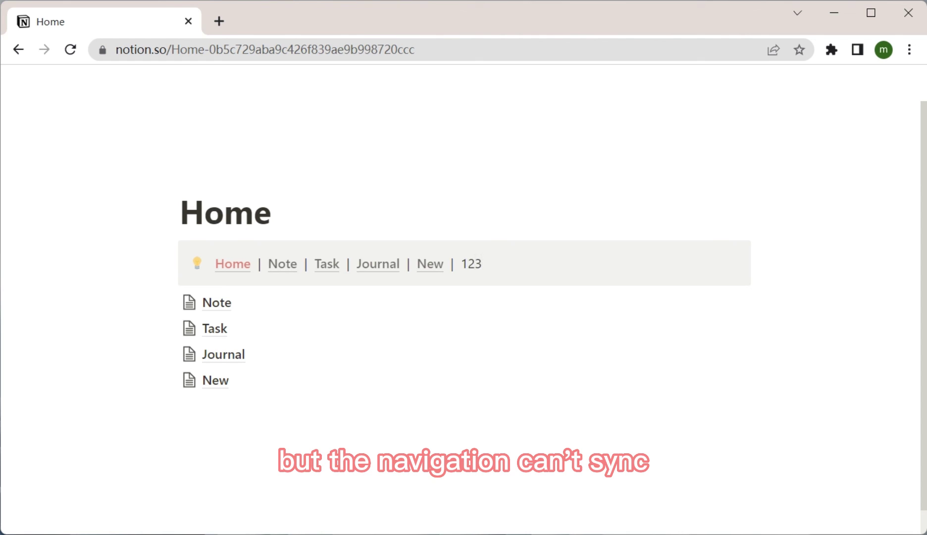
Check the Note and Journal pages' navigation bars for the added 123 entry and return to Home.
click(275, 264)
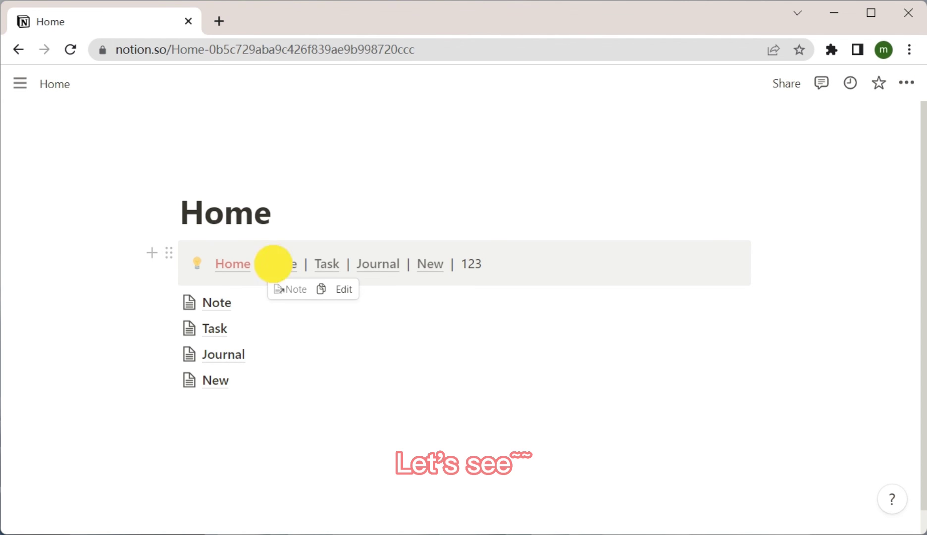
click(376, 265)
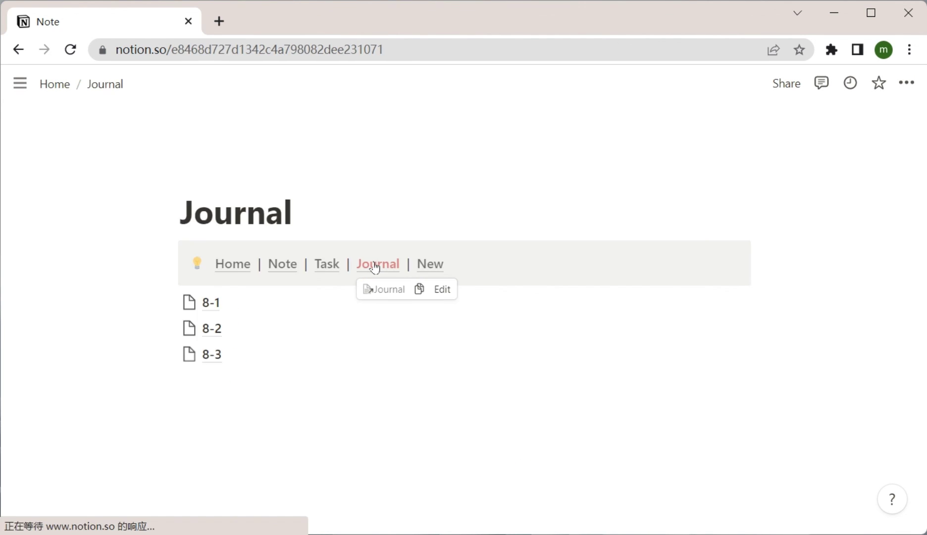
click(227, 265)
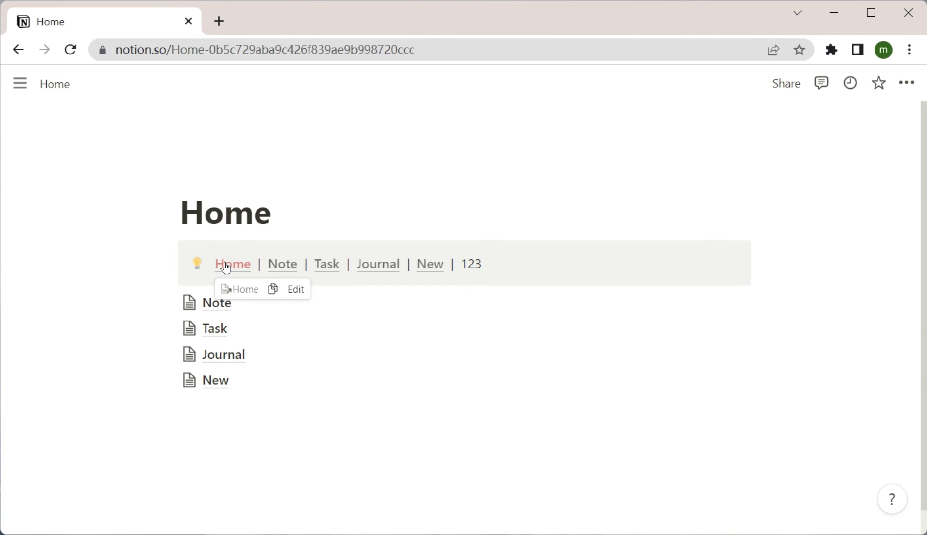